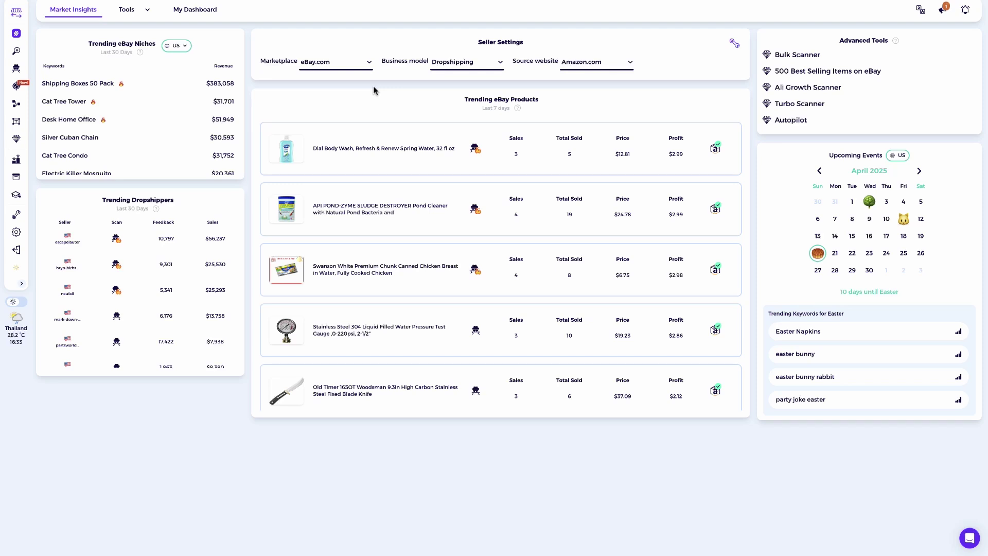
- Open Product Research, keep ebay.com as the marketplace, and bring up the shipping location choices
click(16, 52)
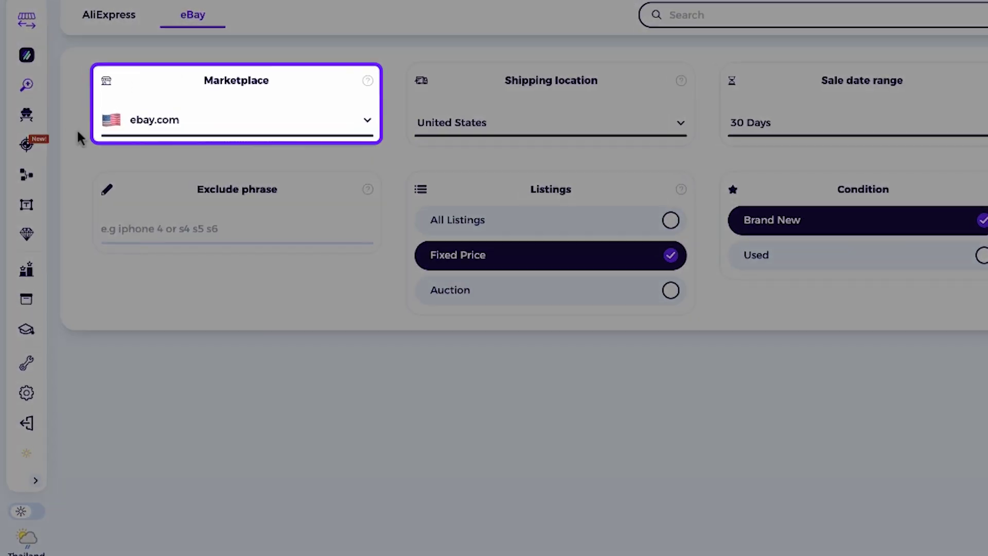
click(216, 72)
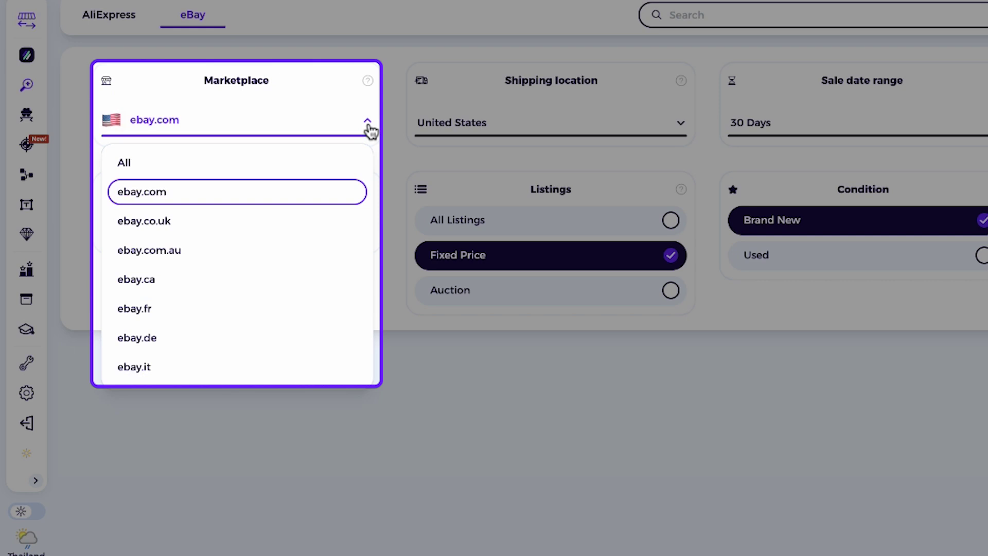
click(368, 126)
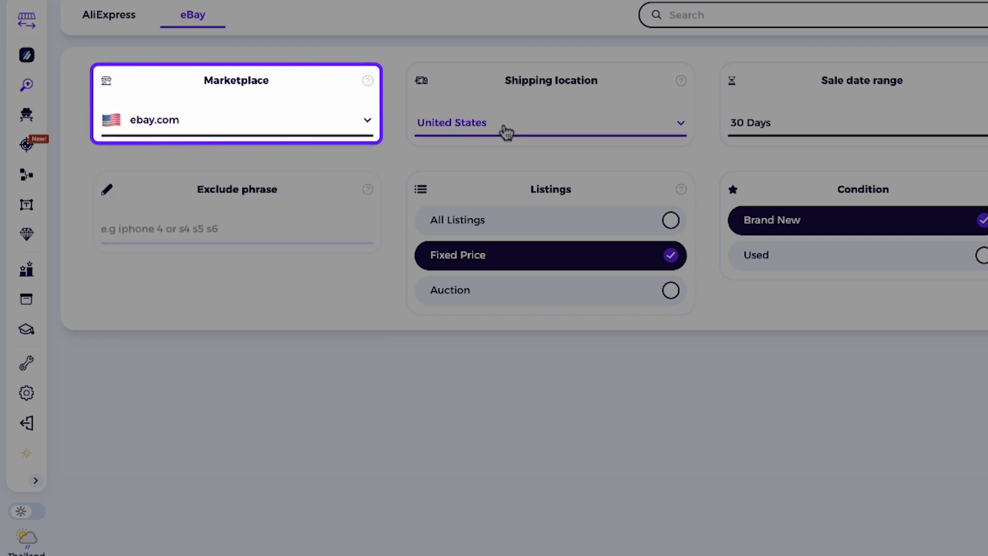
click(506, 132)
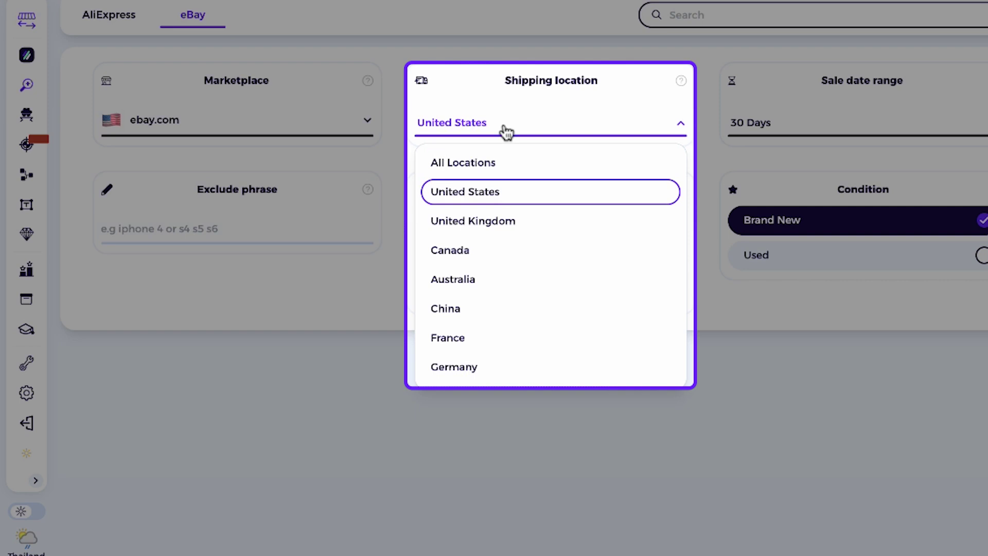
click(505, 128)
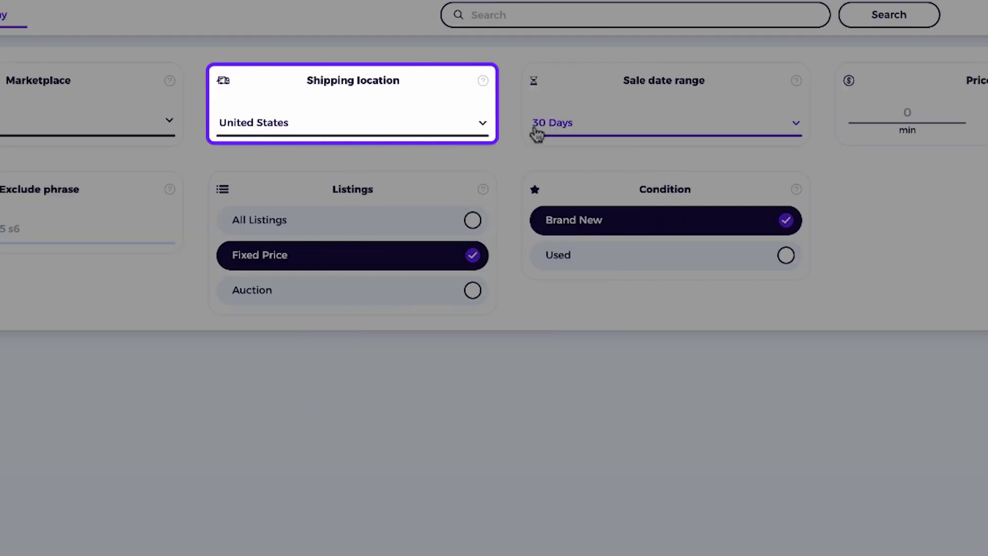
click(768, 129)
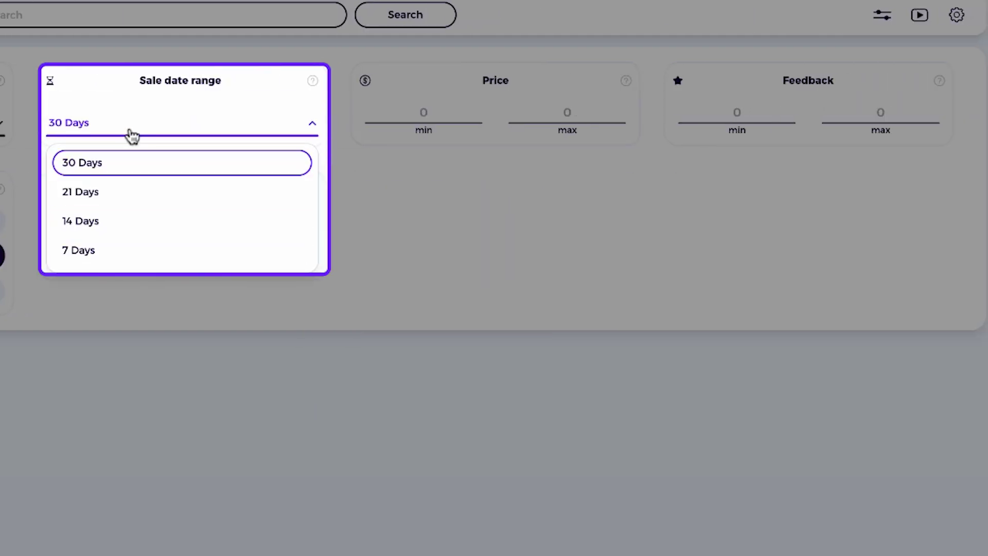
click(132, 135)
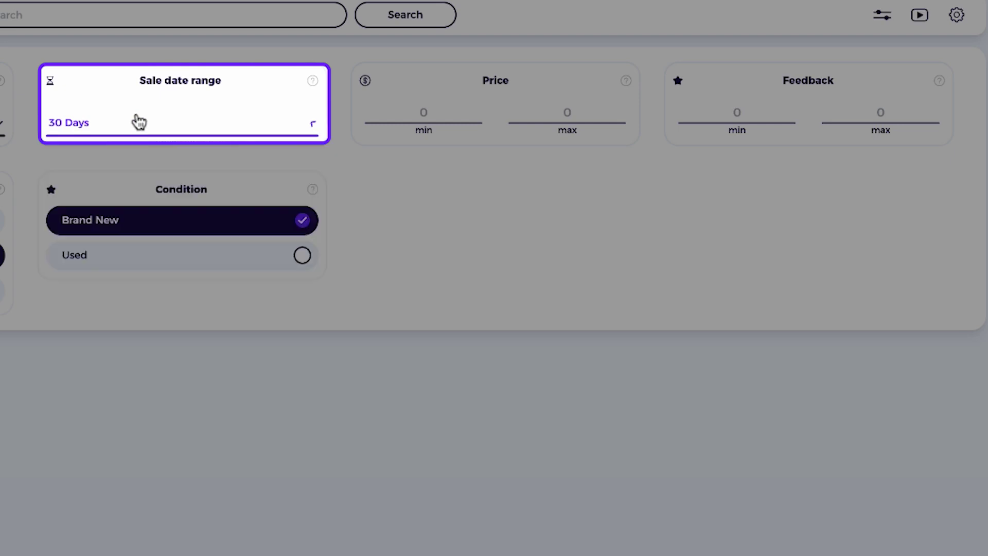
click(433, 111)
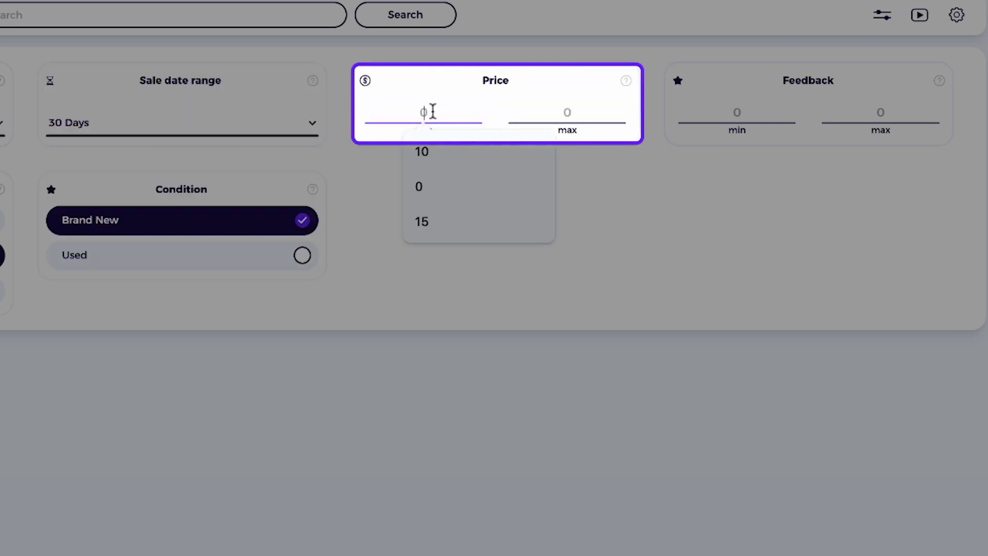
click(570, 111)
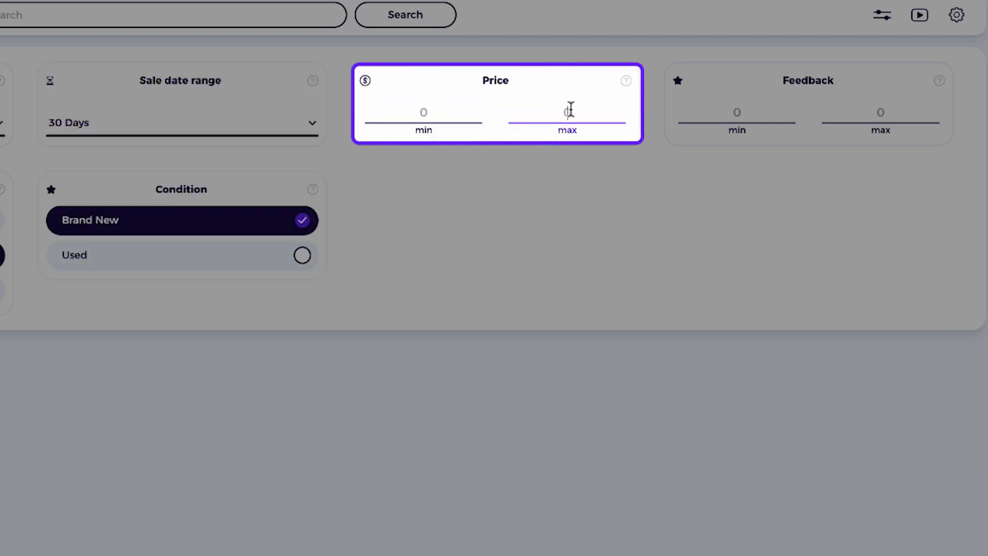
click(690, 116)
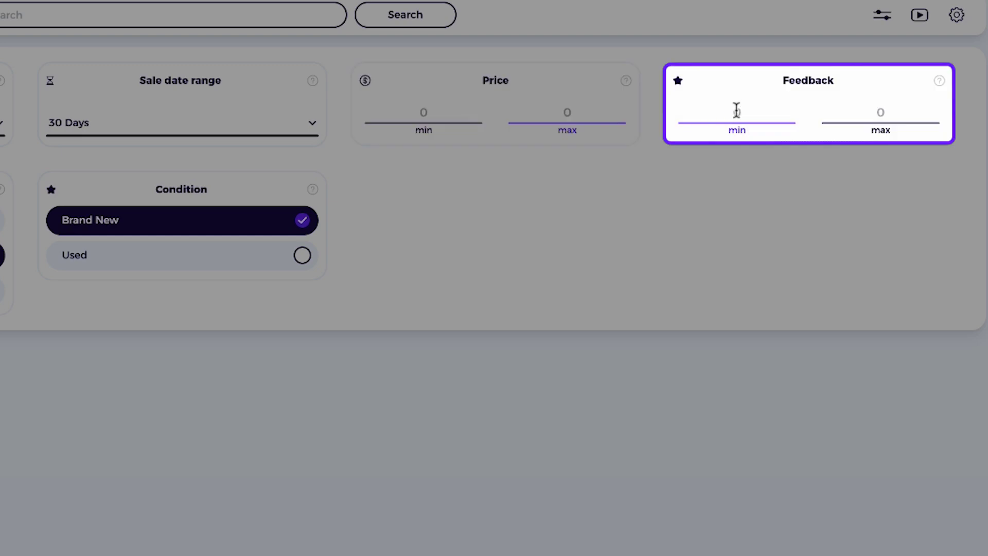
click(875, 112)
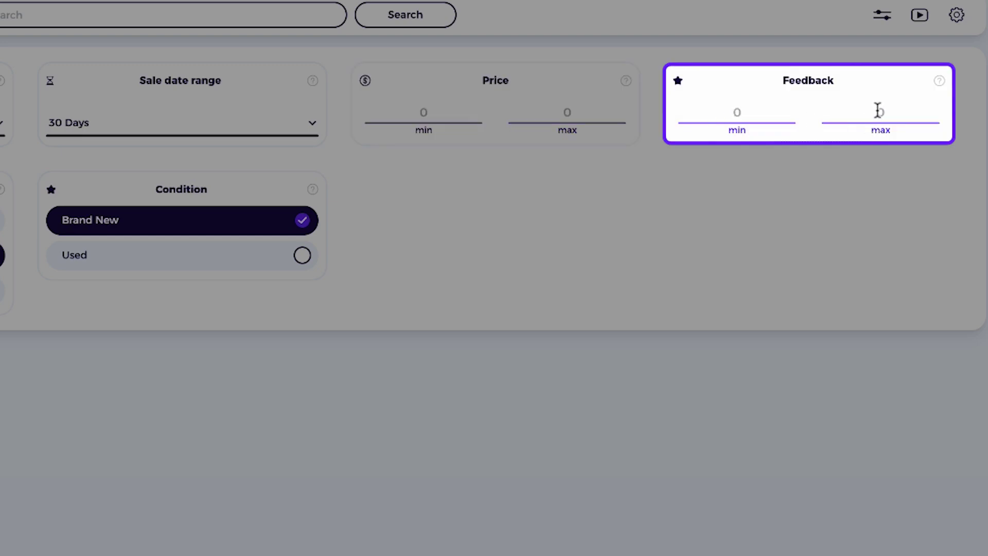
click(266, 229)
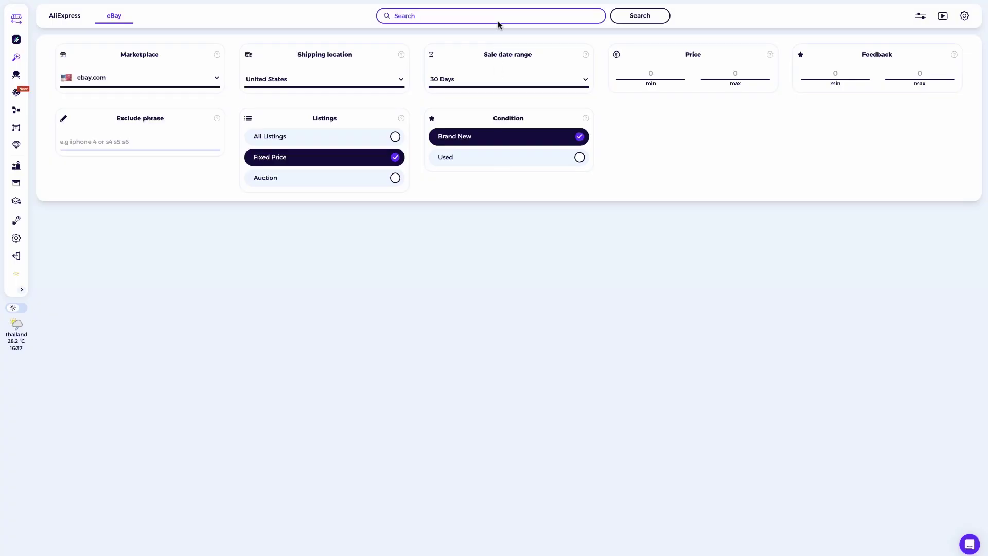
- Run an eBay product search for the pasted term 'neck pillow'
click(498, 20)
text(neck pillow)
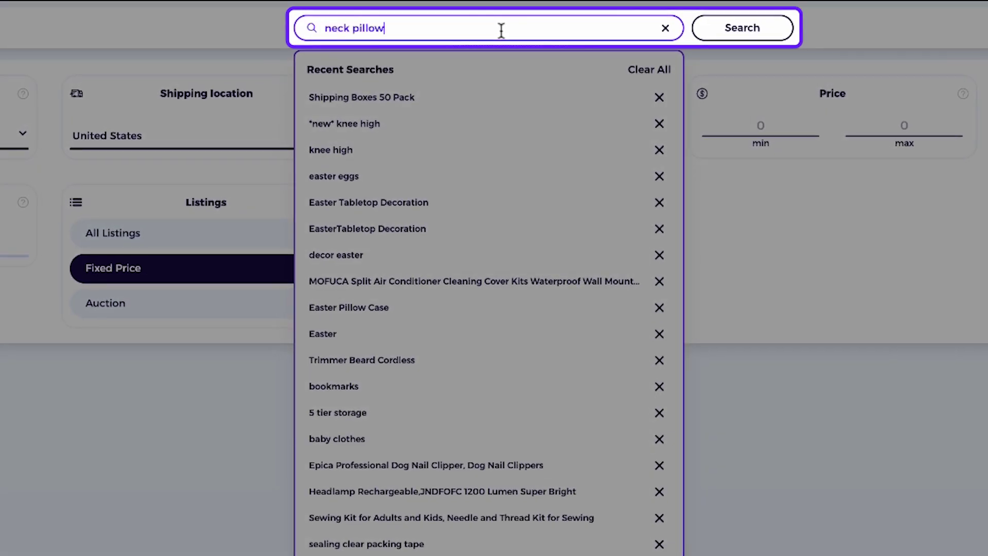
click(864, 301)
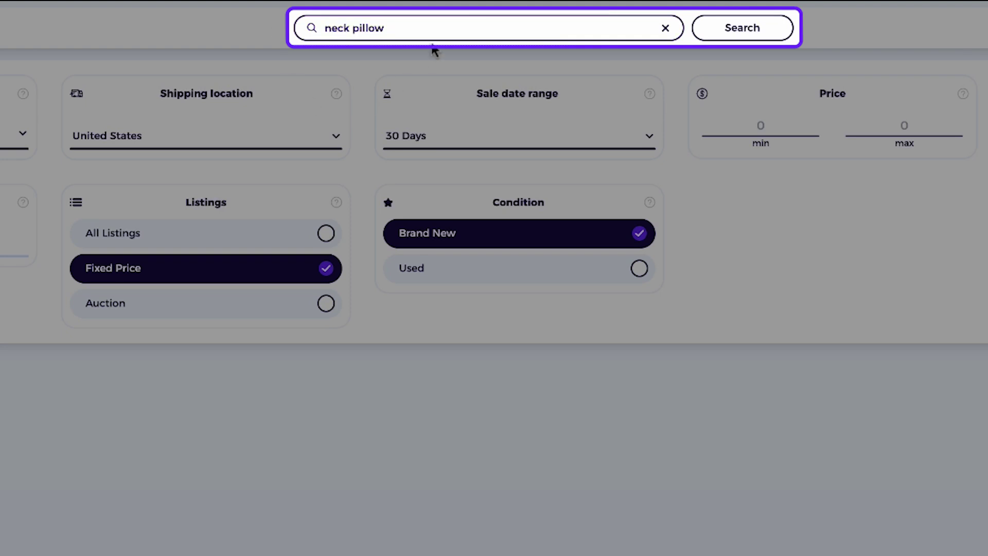
click(746, 33)
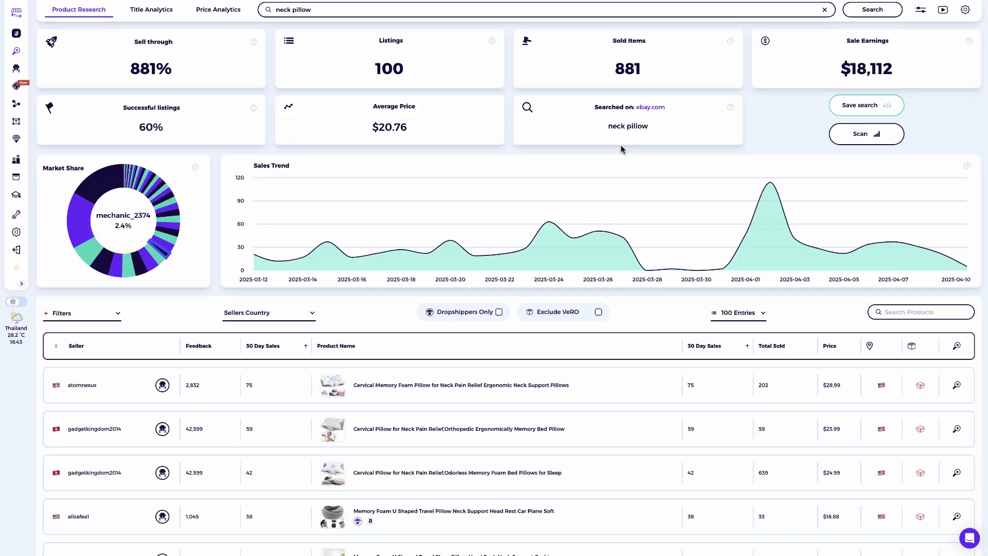
scroll(621, 144, down, 3)
scroll(620, 149, down, 2)
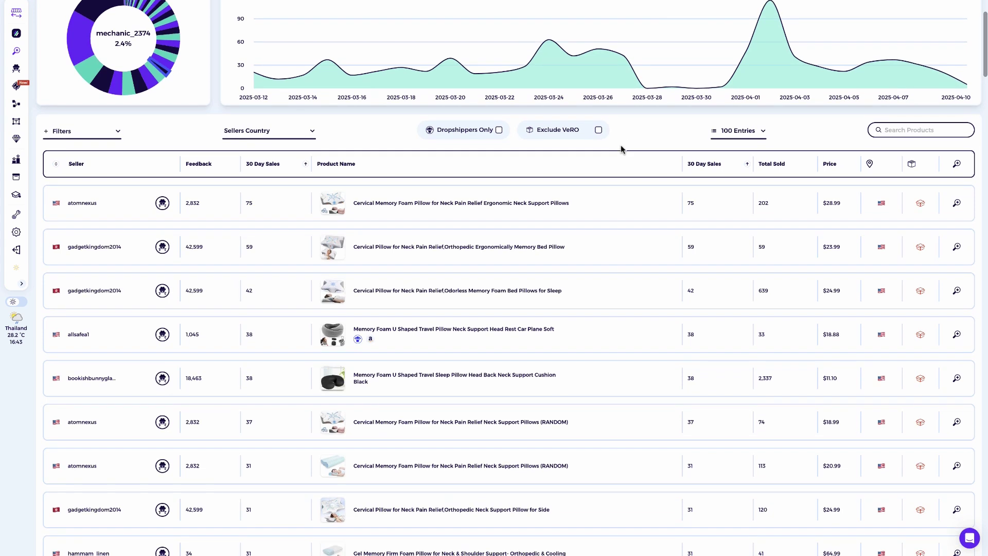
mouse_move(341, 185)
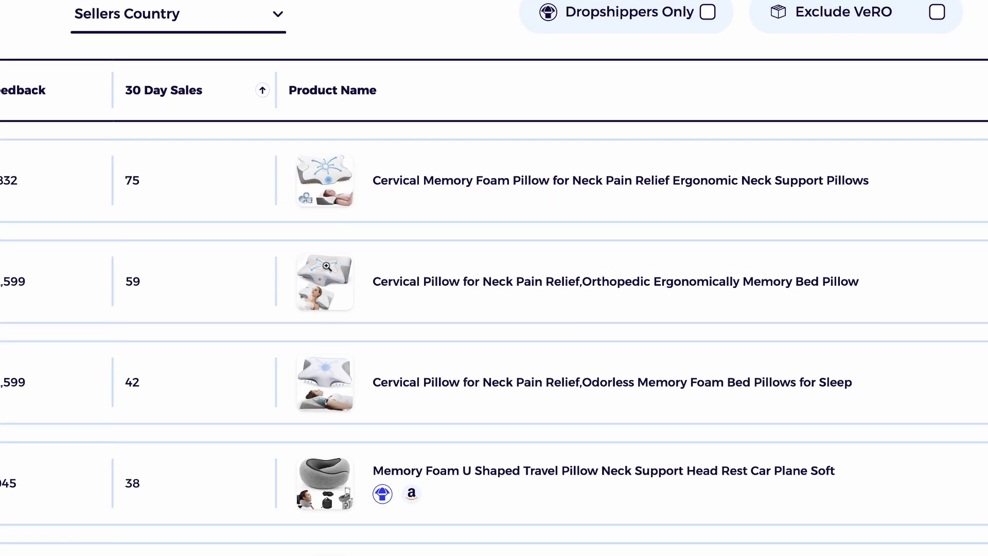
mouse_move(333, 220)
mouse_move(324, 374)
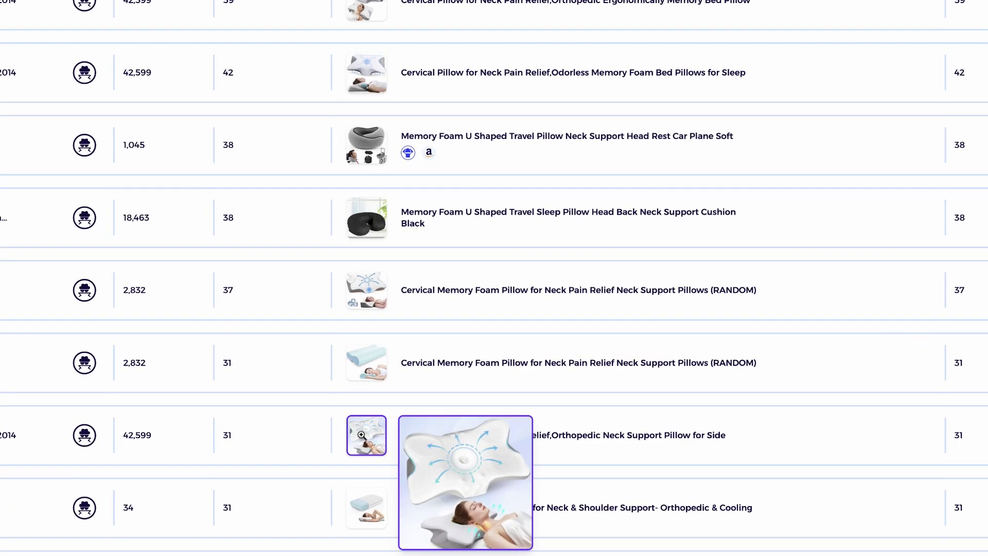
mouse_move(366, 366)
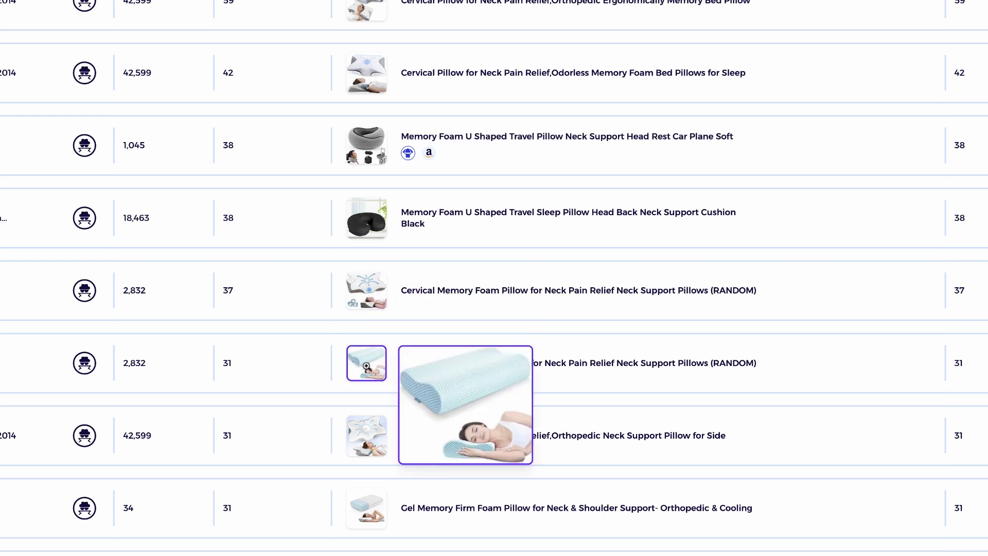
scroll(322, 379, down, 3)
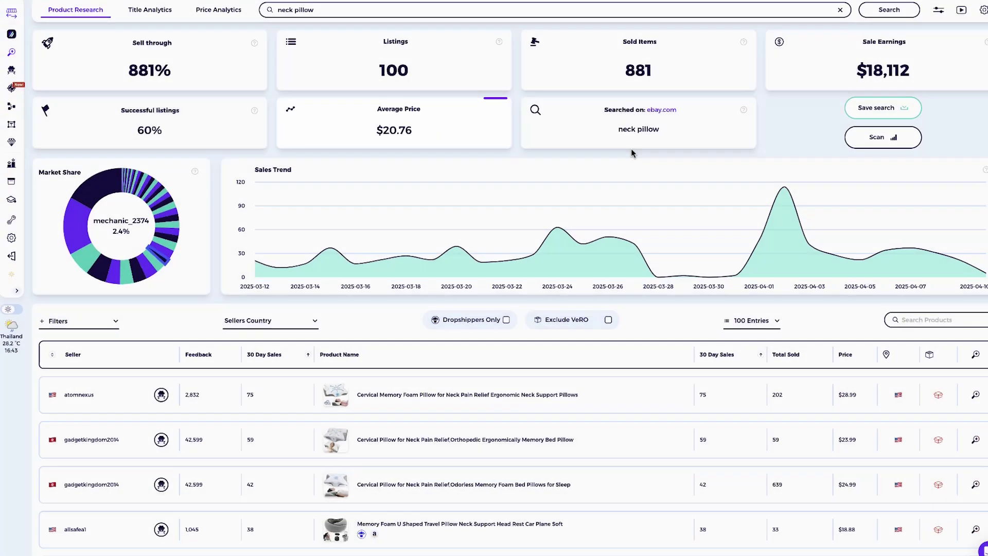
scroll(623, 149, down, 5)
scroll(620, 150, down, 2)
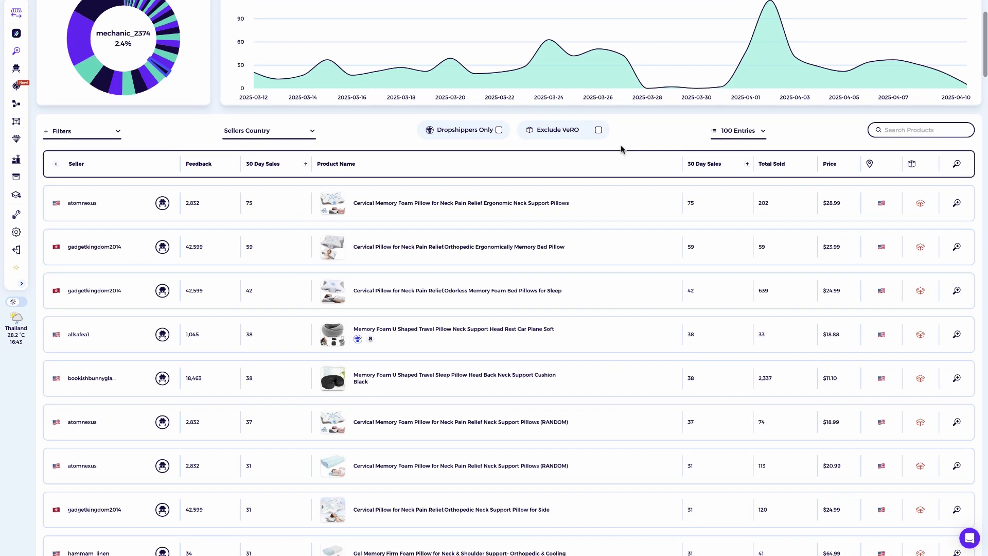
scroll(620, 150, down, 1)
mouse_move(333, 181)
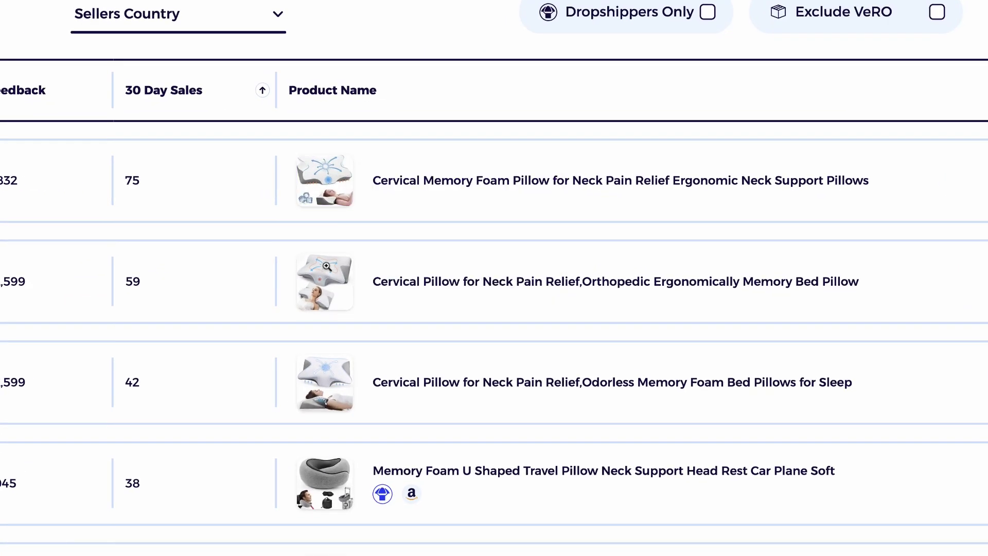
mouse_move(333, 222)
mouse_move(324, 374)
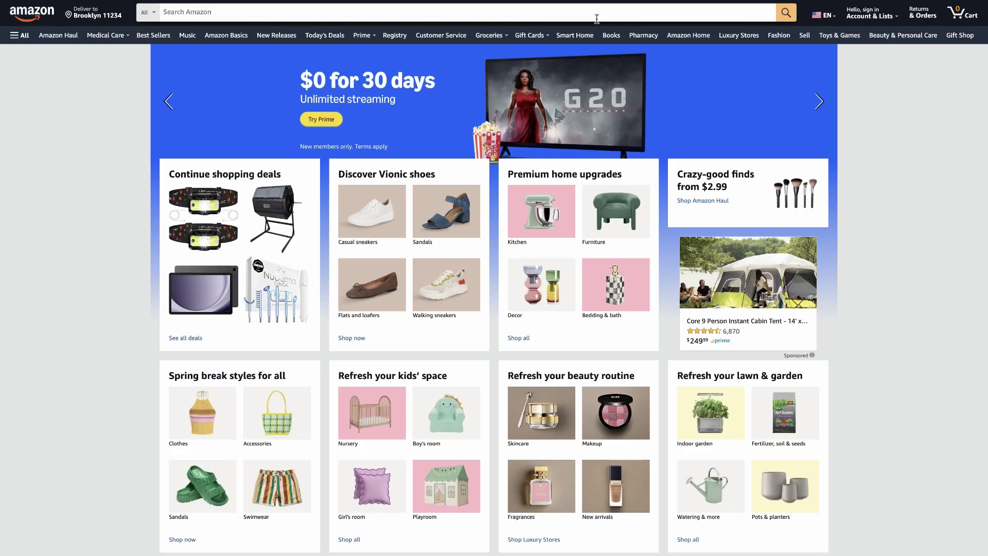
- Search Amazon for 'White square memory foam neck pillow' and scroll through the results
click(596, 18)
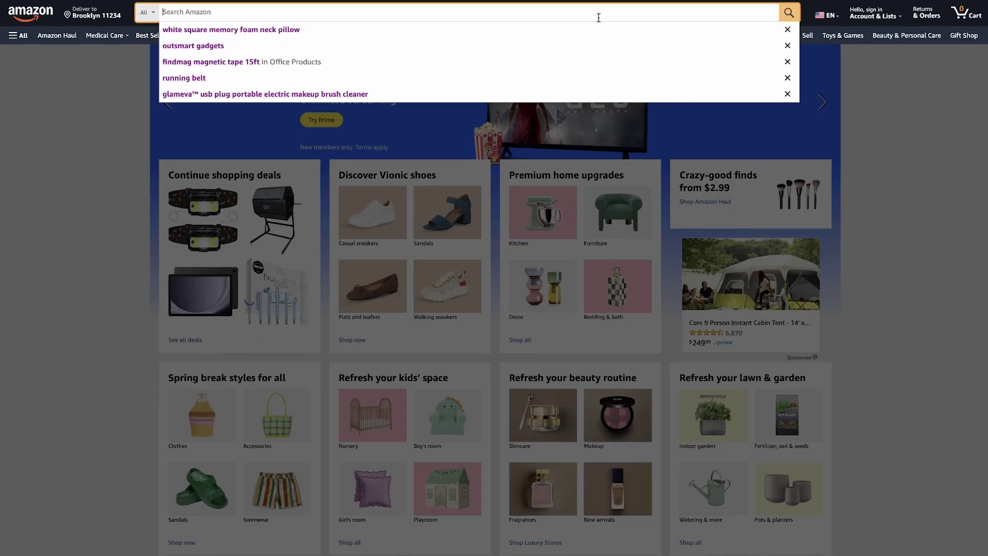
text(White square memory foam neck pillow)
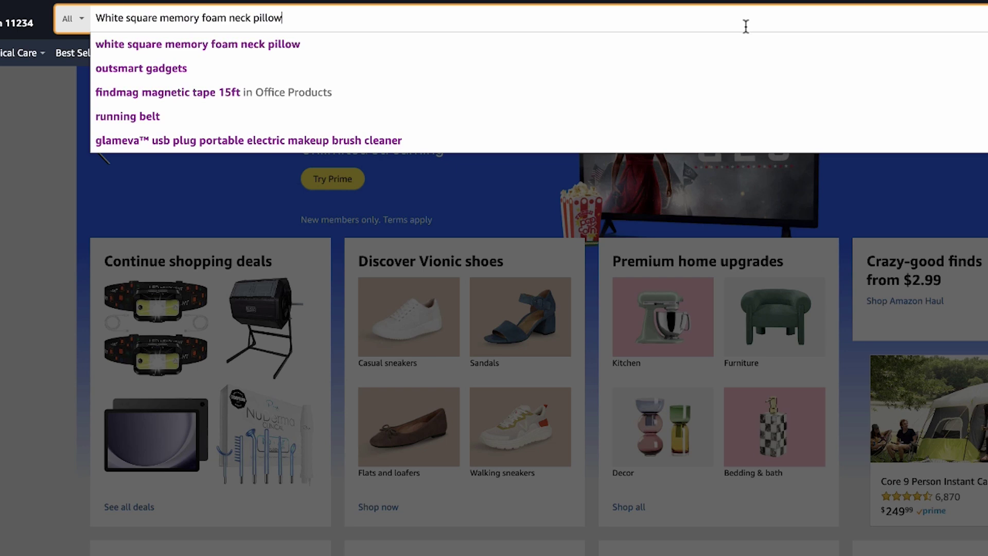
key(Return)
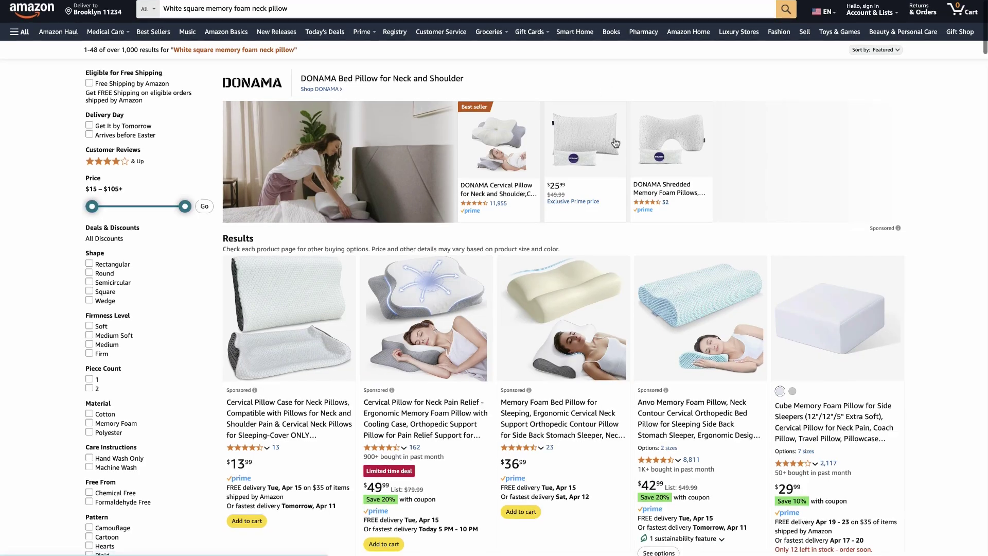
scroll(615, 143, down, 5)
scroll(616, 142, down, 5)
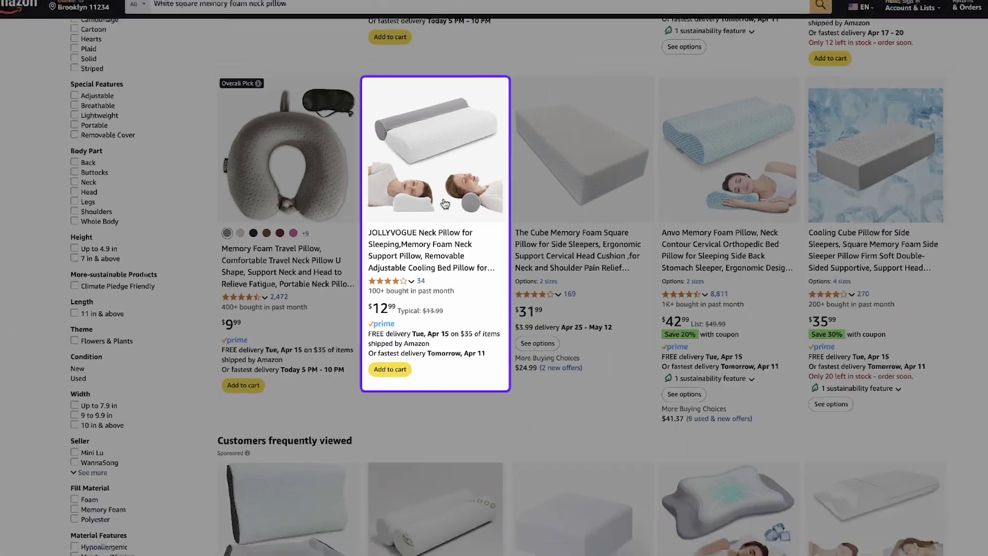
click(502, 231)
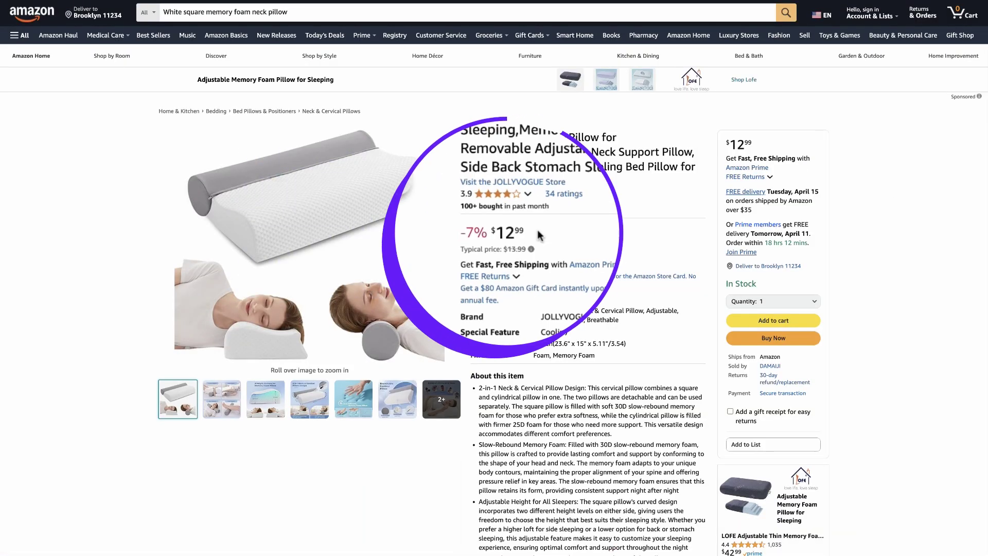
drag(520, 233, 485, 231)
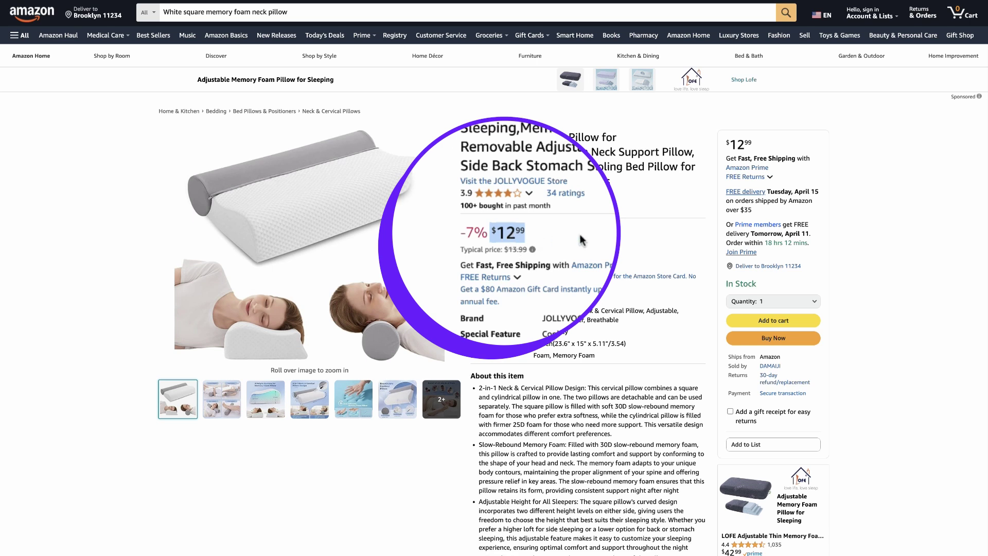
click(733, 366)
drag(727, 359, 791, 356)
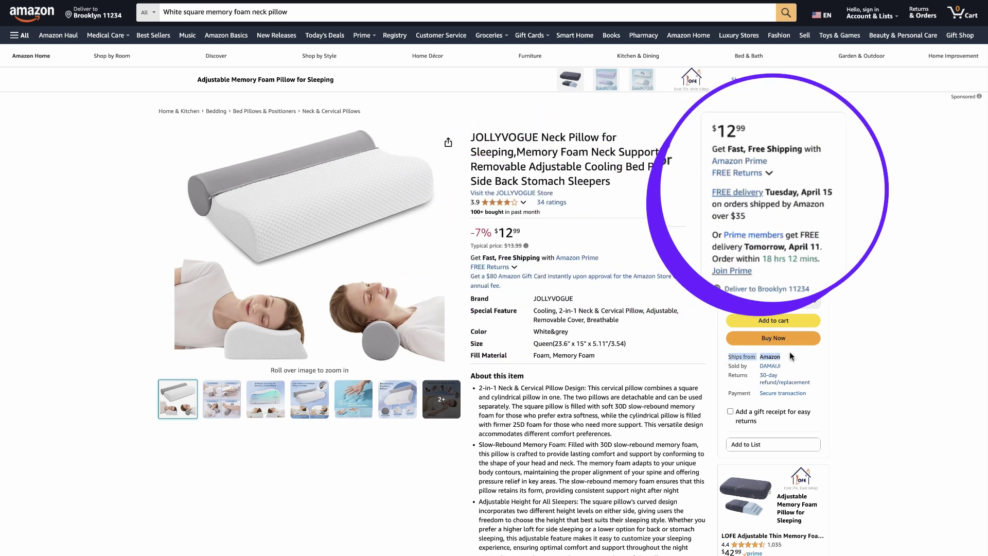
click(846, 367)
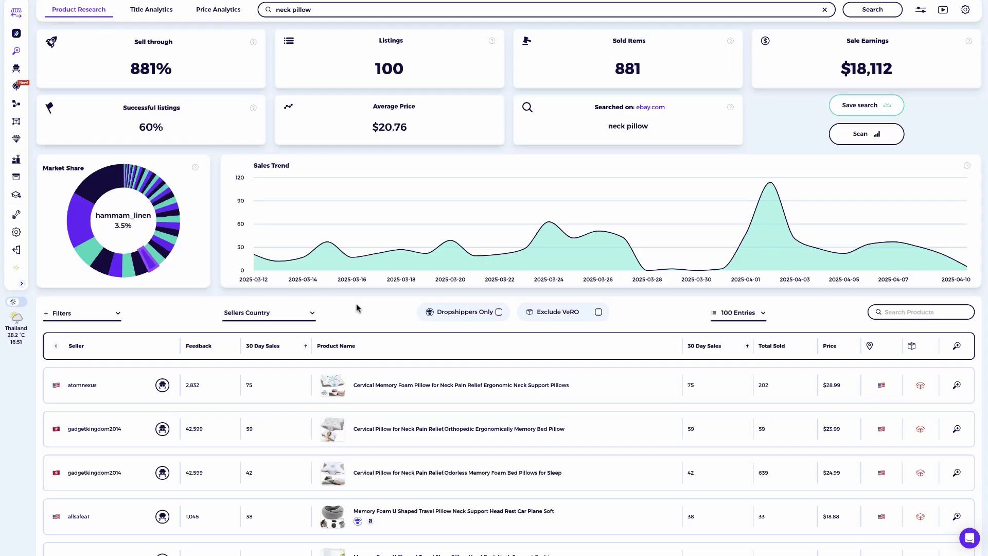
- Turn on Dropshippers Only for the neck pillow results and scroll the filtered listings
click(508, 315)
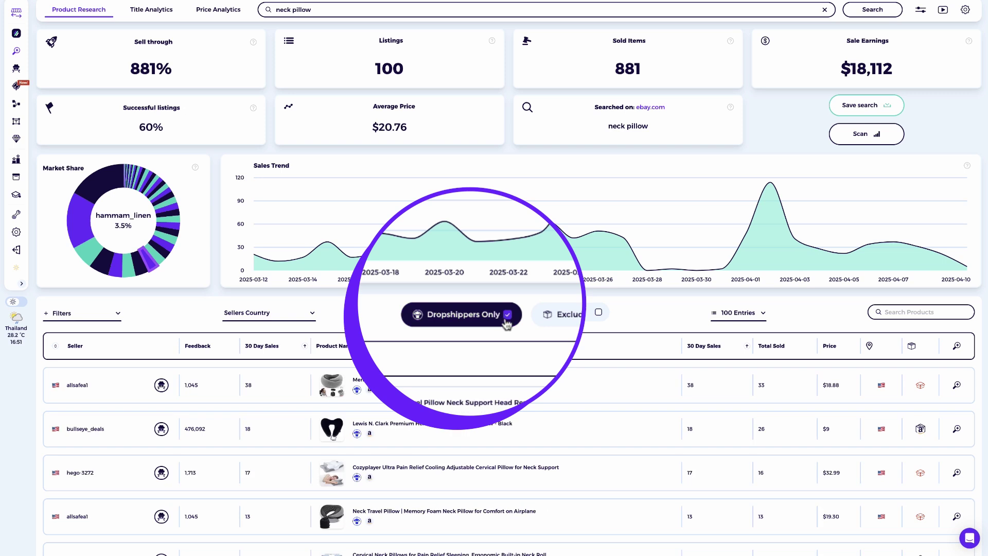
scroll(468, 335, down, 1)
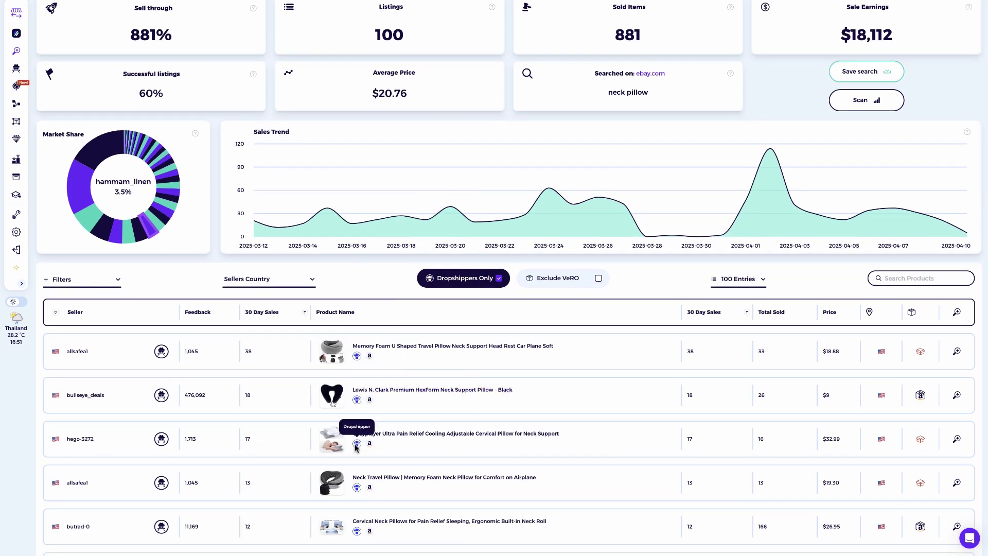
scroll(435, 461, down, 10)
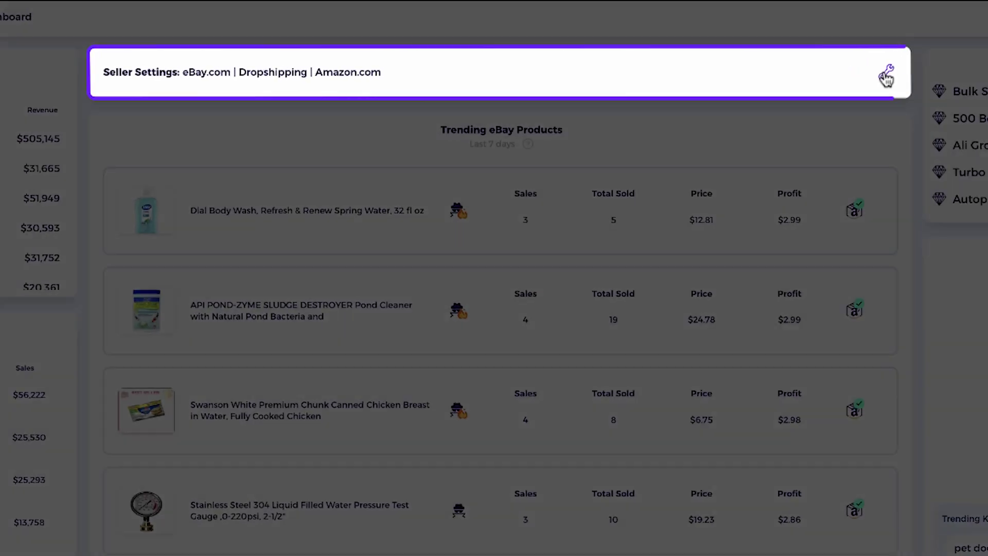
click(885, 76)
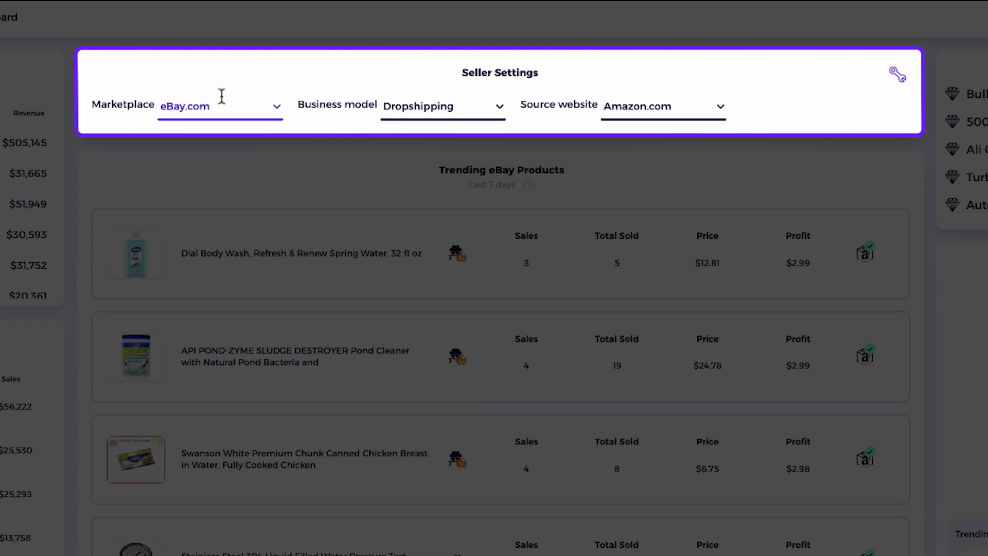
click(189, 113)
mouse_move(195, 146)
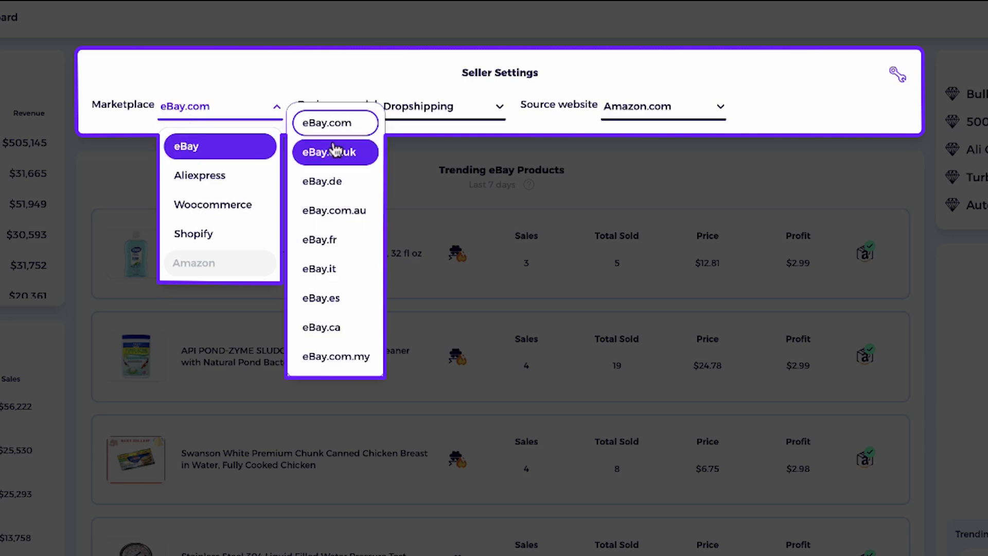
click(333, 123)
click(421, 119)
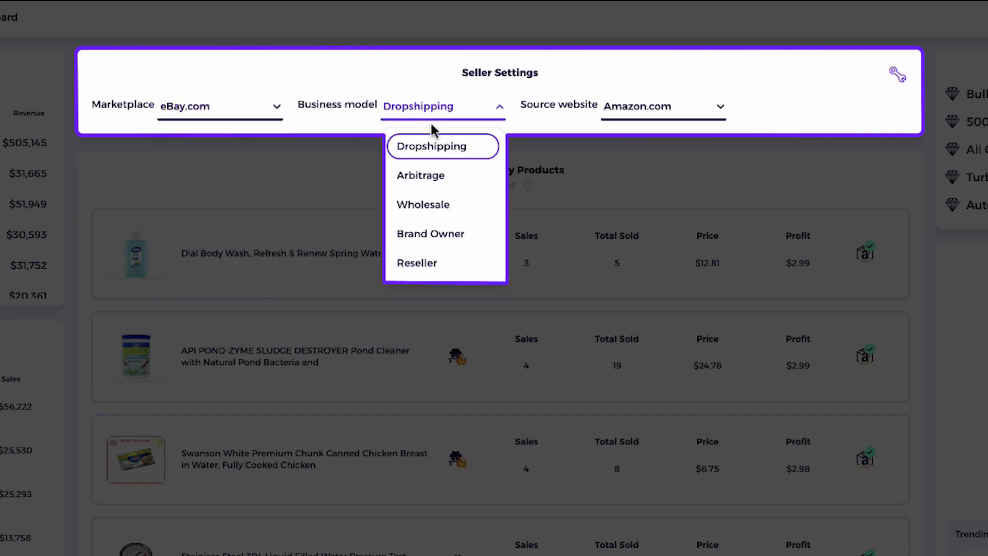
click(626, 121)
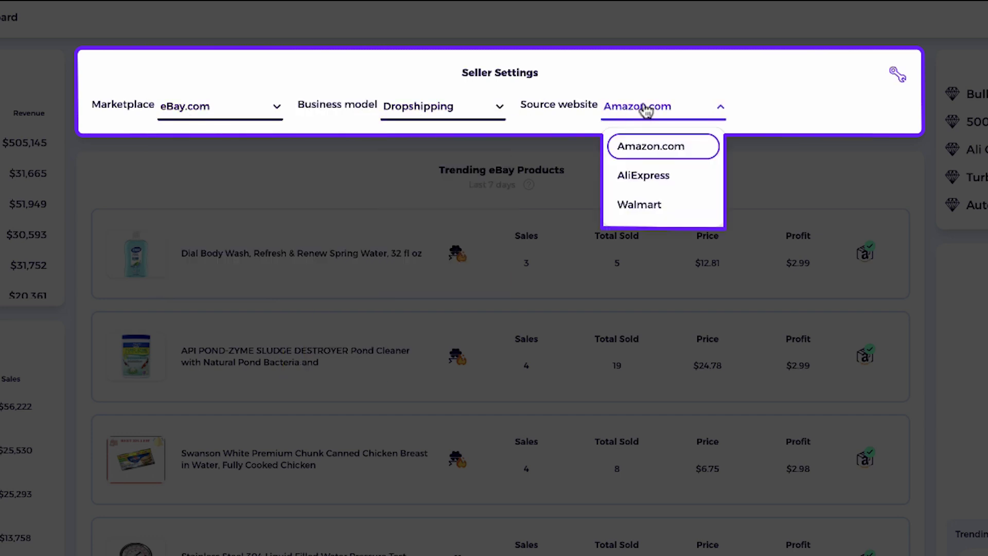
click(641, 82)
click(468, 116)
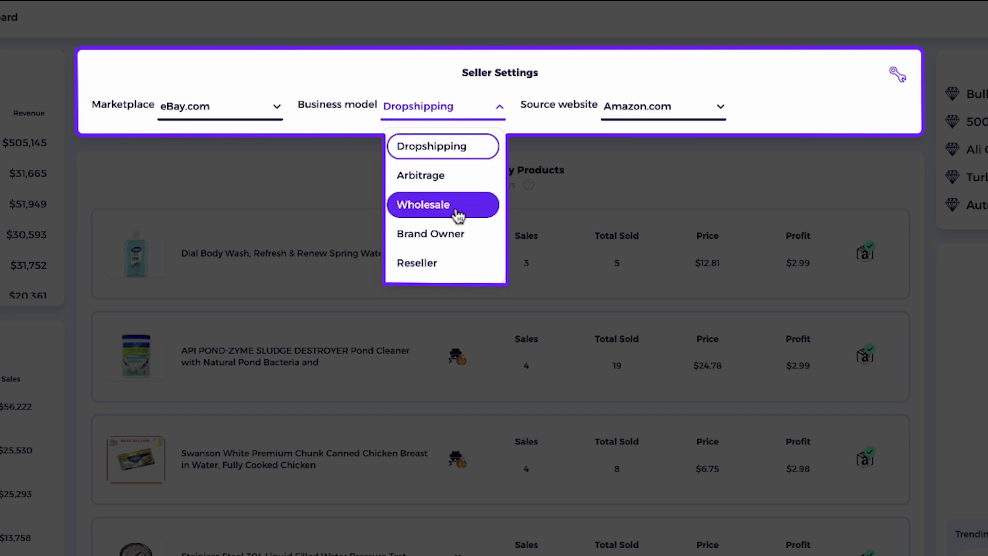
click(460, 149)
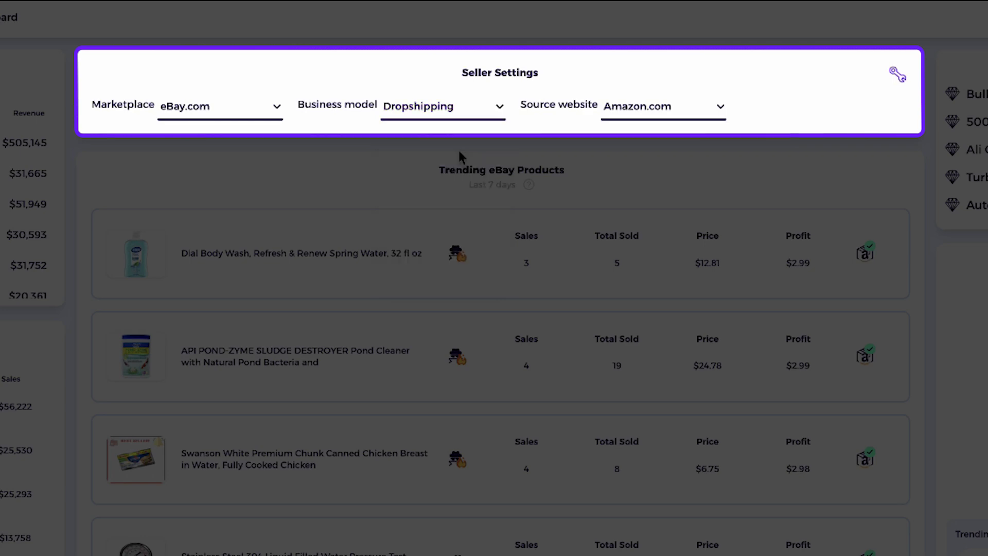
click(897, 76)
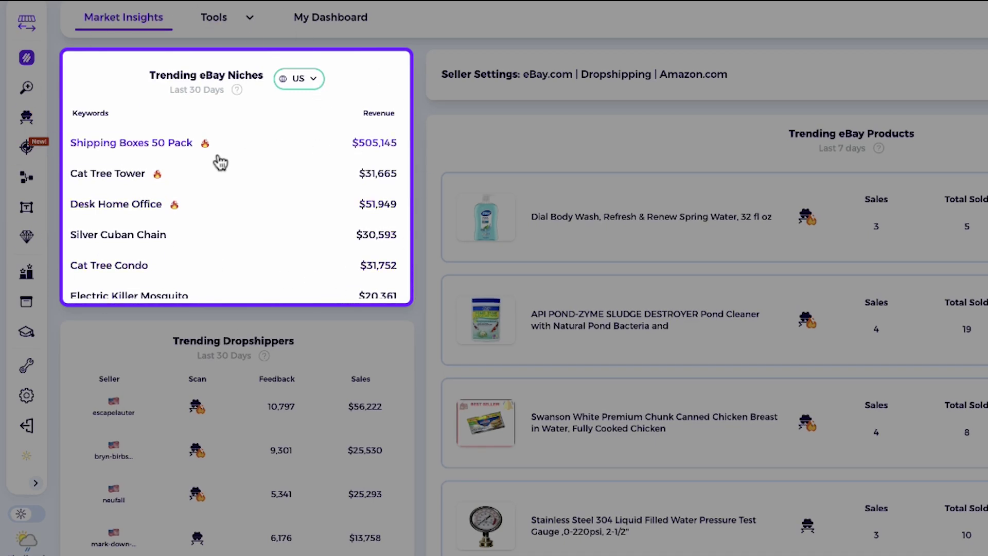
- Browse Trending eBay Niches and open the research results for Cat Tree Tower
scroll(220, 163, down, 1)
scroll(221, 162, down, 5)
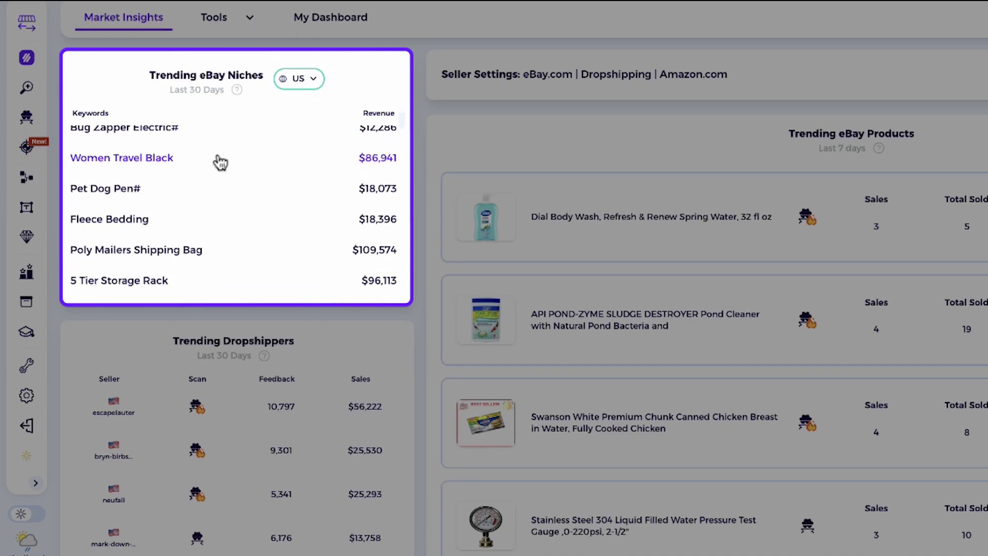
scroll(219, 157, down, 4)
scroll(219, 158, up, 8)
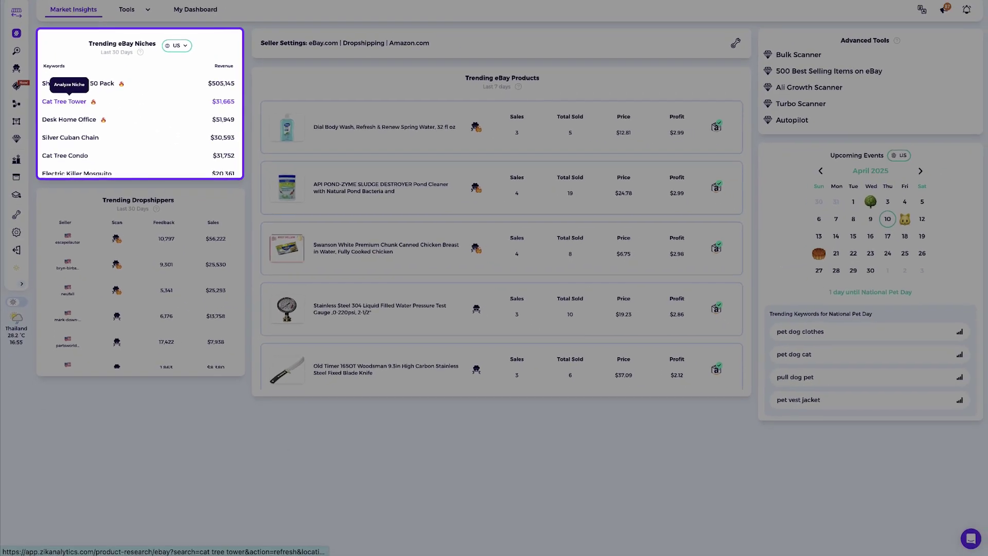
click(128, 177)
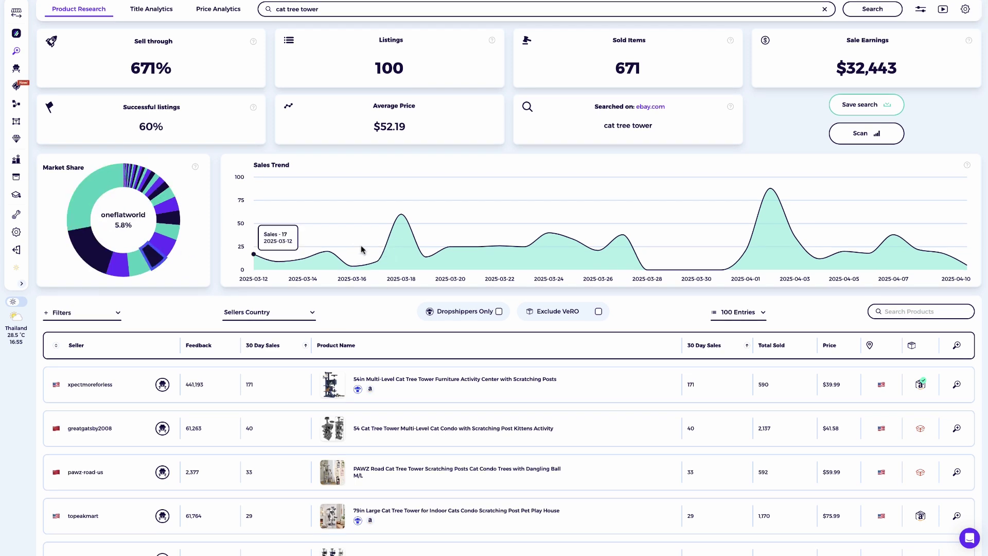
- Look over the cat tree tower result listings, then return to the Market Insights dashboard
scroll(439, 261, down, 3)
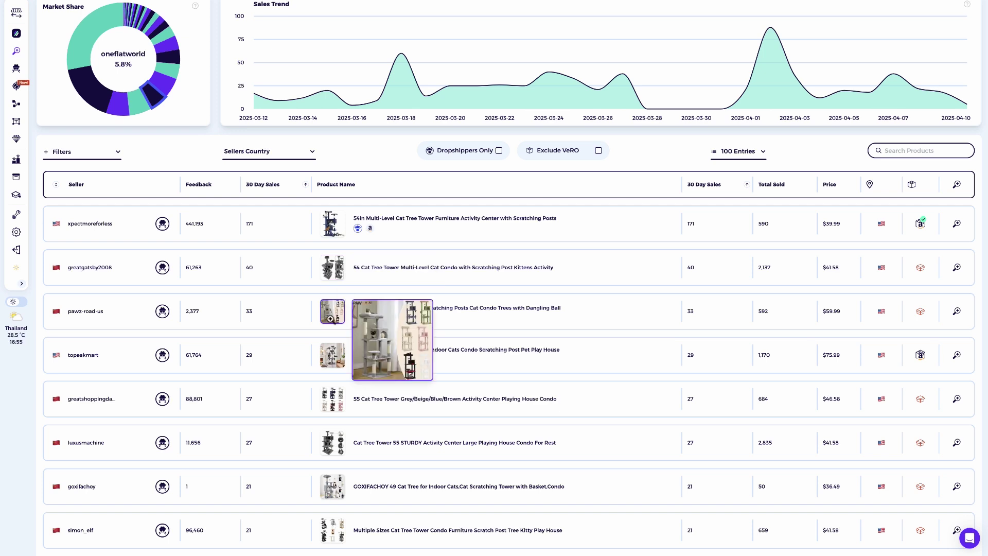
mouse_move(324, 355)
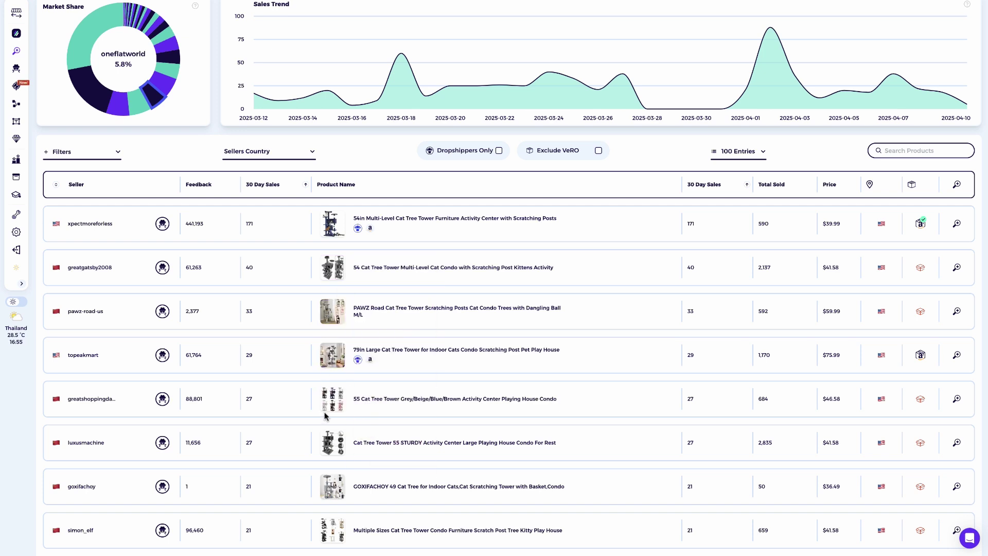
mouse_move(325, 402)
scroll(326, 403, up, 3)
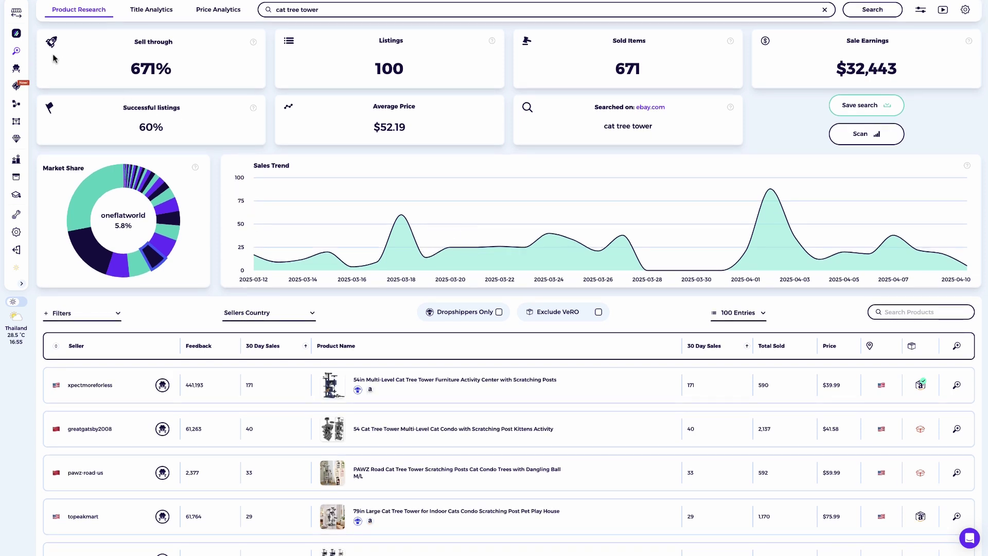
click(16, 33)
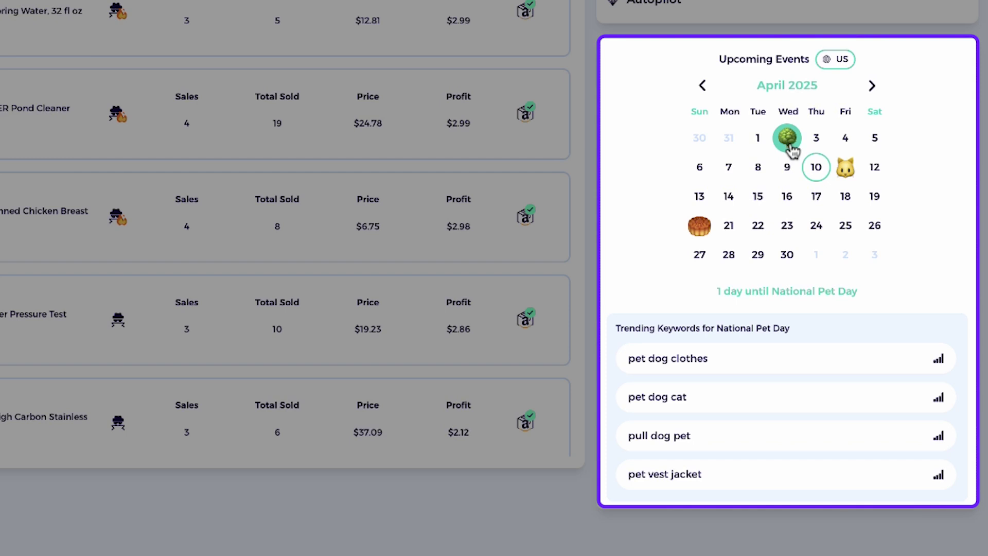
- Open the April 20 Easter event and find similar products for the 'easter bunny' keyword
click(698, 229)
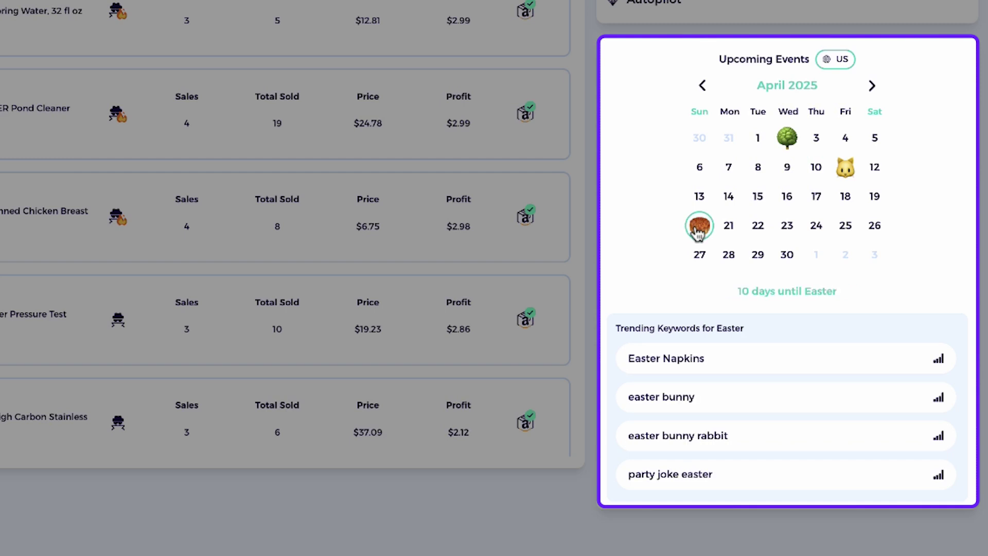
mouse_move(747, 61)
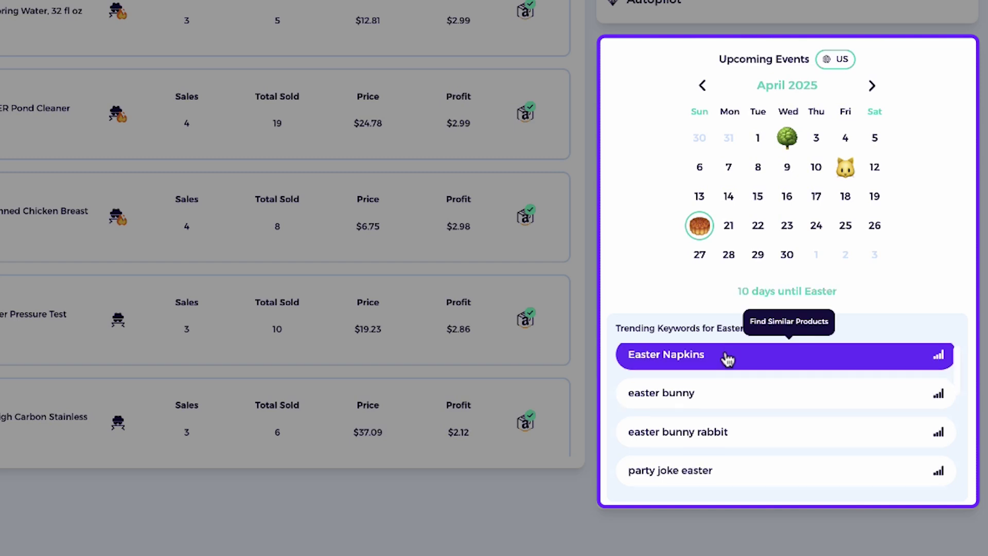
scroll(727, 359, down, 1)
scroll(727, 368, down, 1)
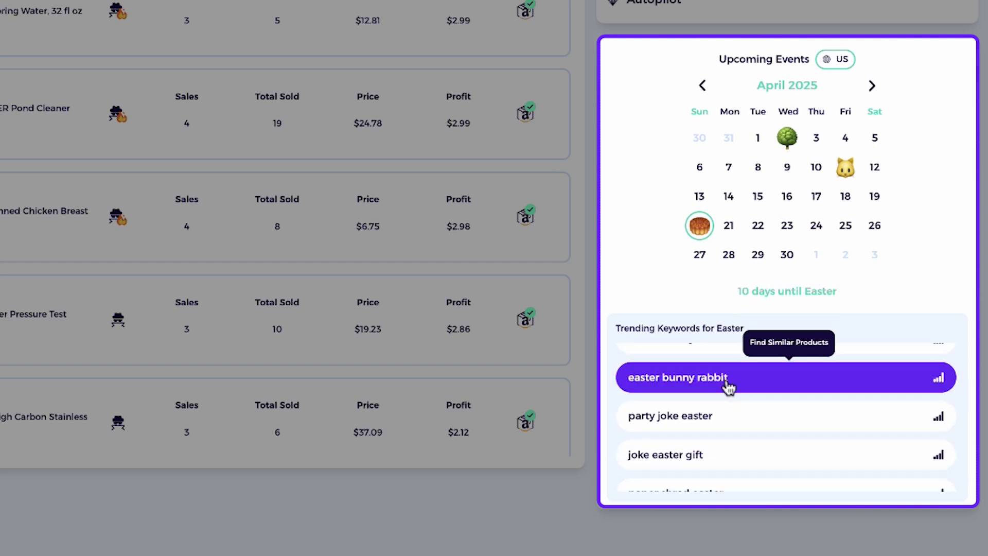
scroll(730, 405, down, 1)
scroll(731, 430, down, 1)
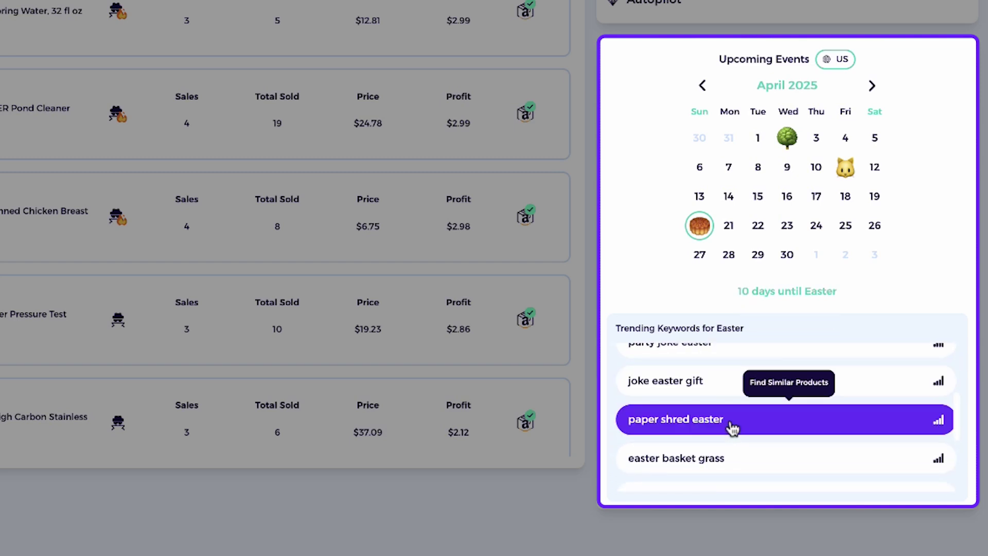
scroll(732, 428, down, 1)
scroll(731, 426, up, 2)
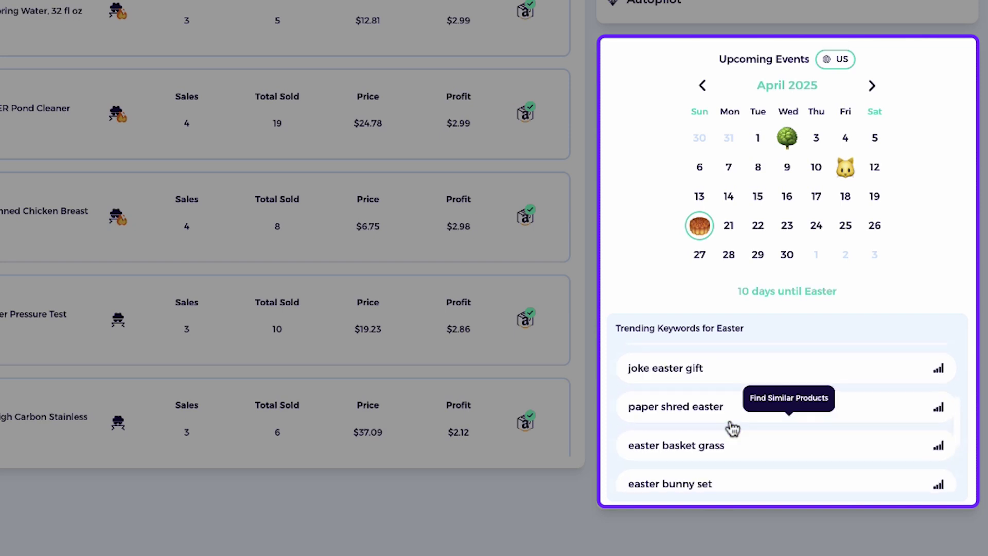
scroll(732, 427, up, 3)
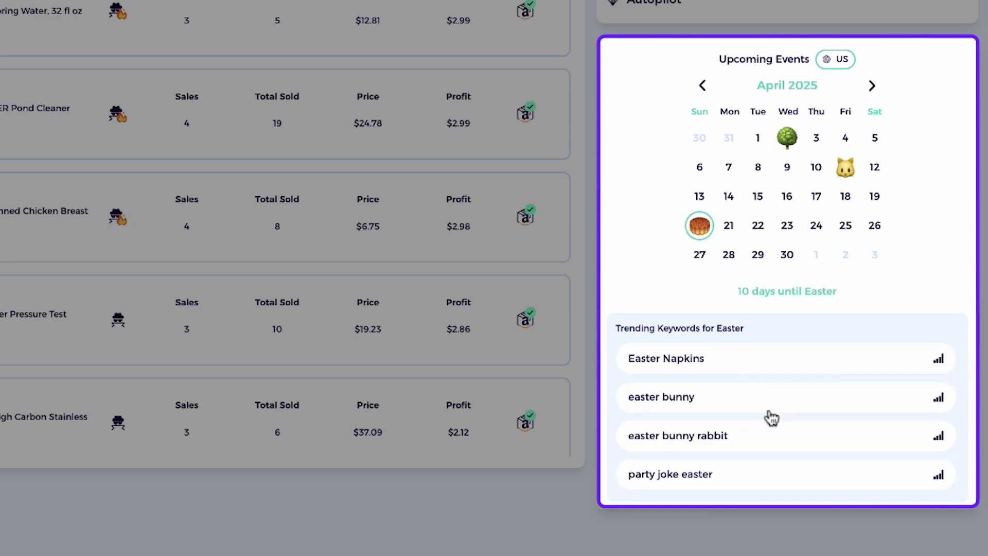
click(937, 406)
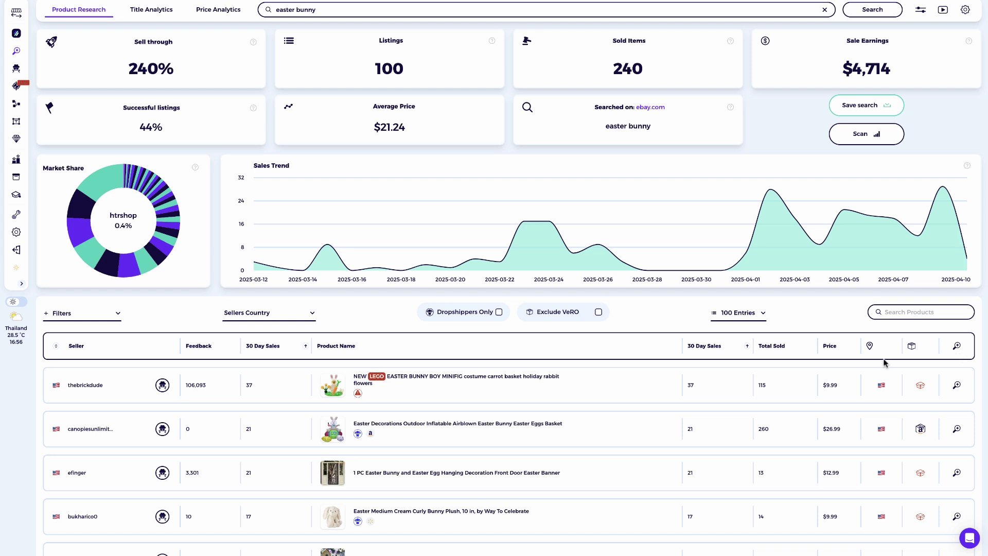
- Scroll down and review the easter bunny result listings
scroll(723, 384, down, 5)
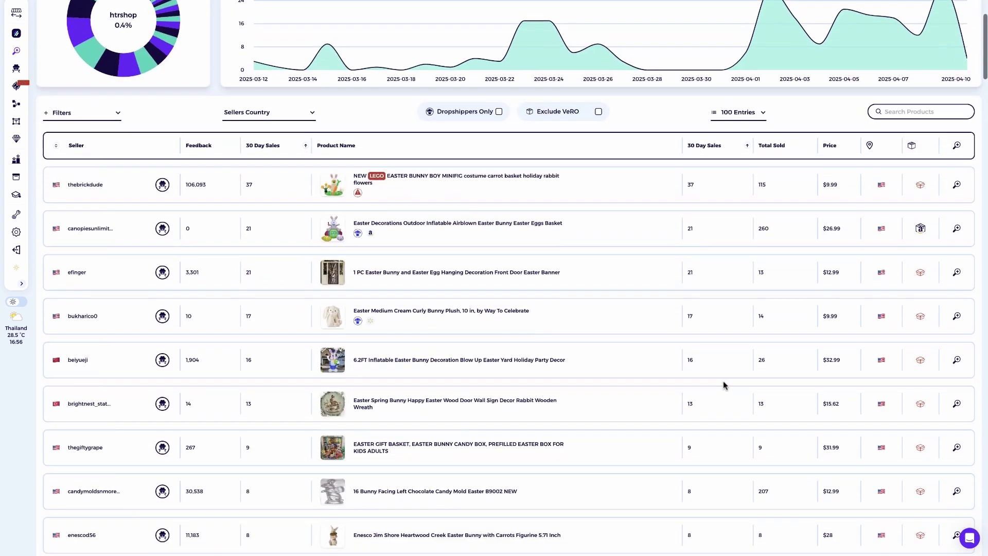
mouse_move(331, 121)
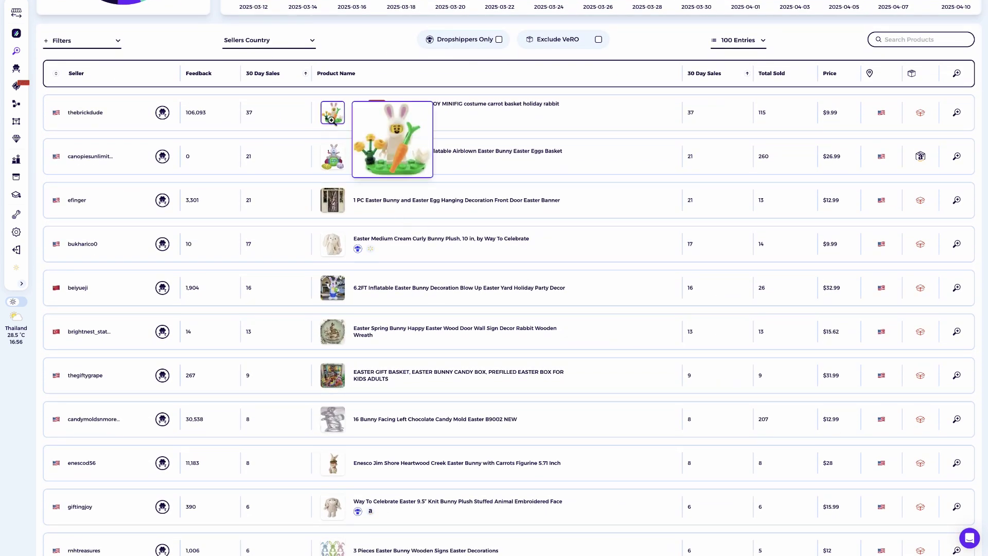
mouse_move(334, 152)
mouse_move(333, 195)
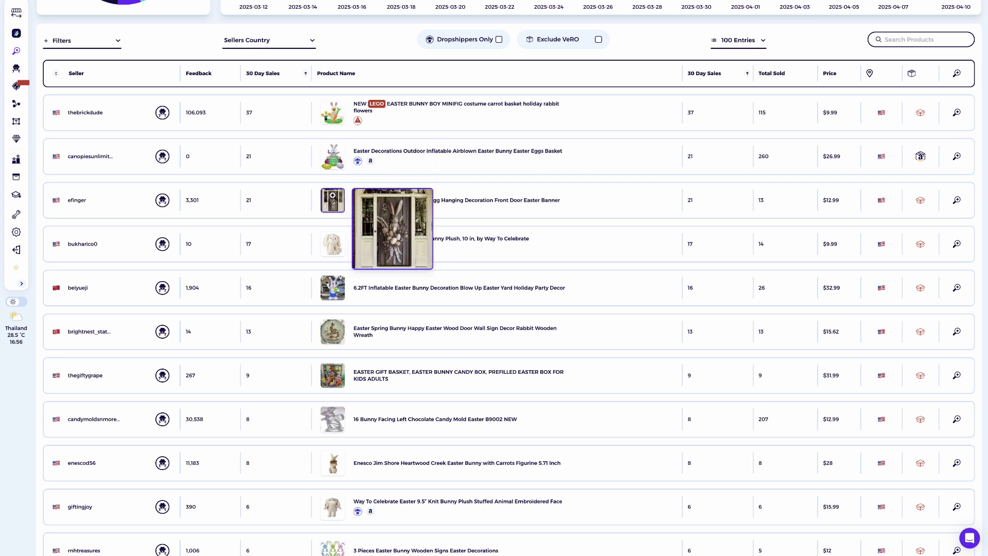
mouse_move(332, 239)
mouse_move(332, 284)
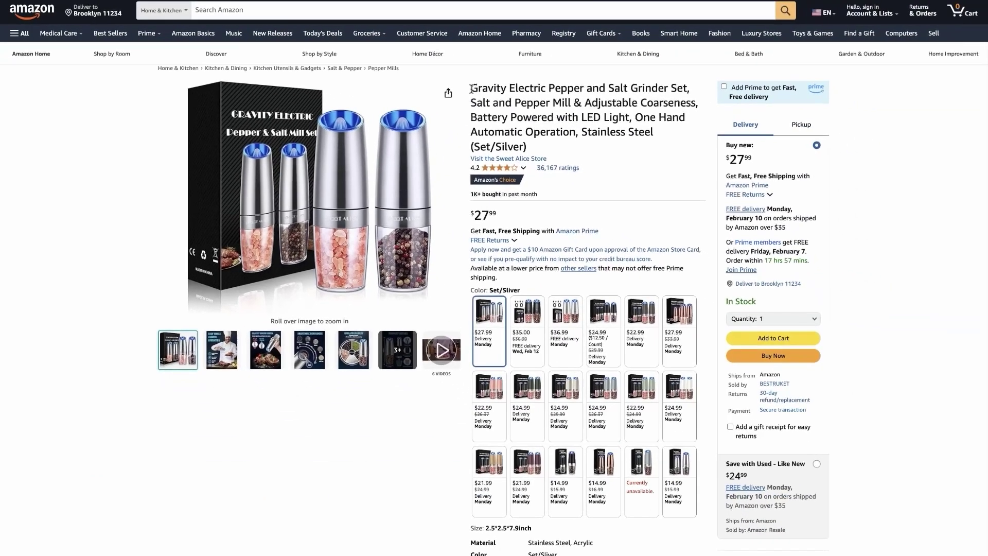
- Select the 'Gravity Electric Pepper and Salt Grinder Set' title on the Amazon product page
drag(445, 101, 693, 102)
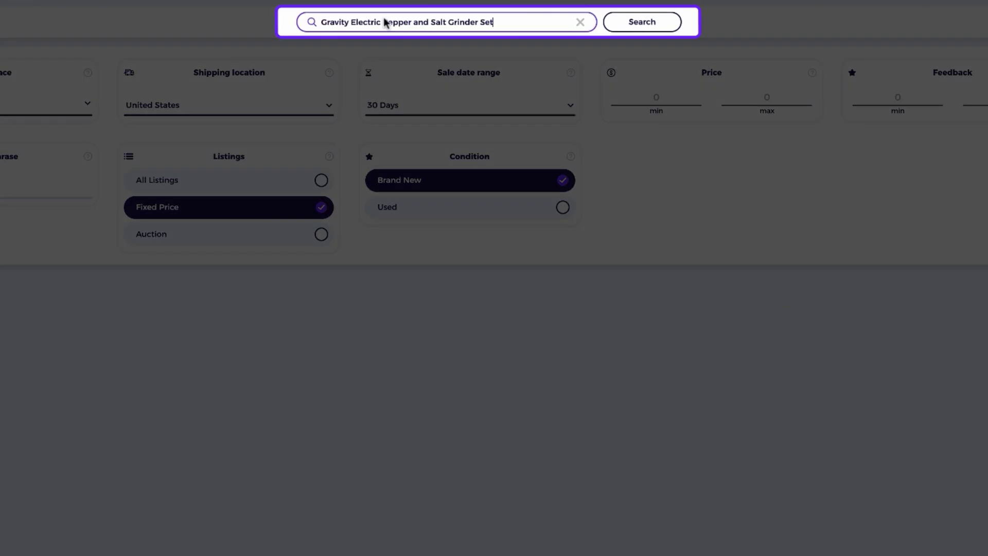
- Search eBay for 'Gravity Electric Pepper and Salt Grinder Set' and scroll through the results table
click(651, 25)
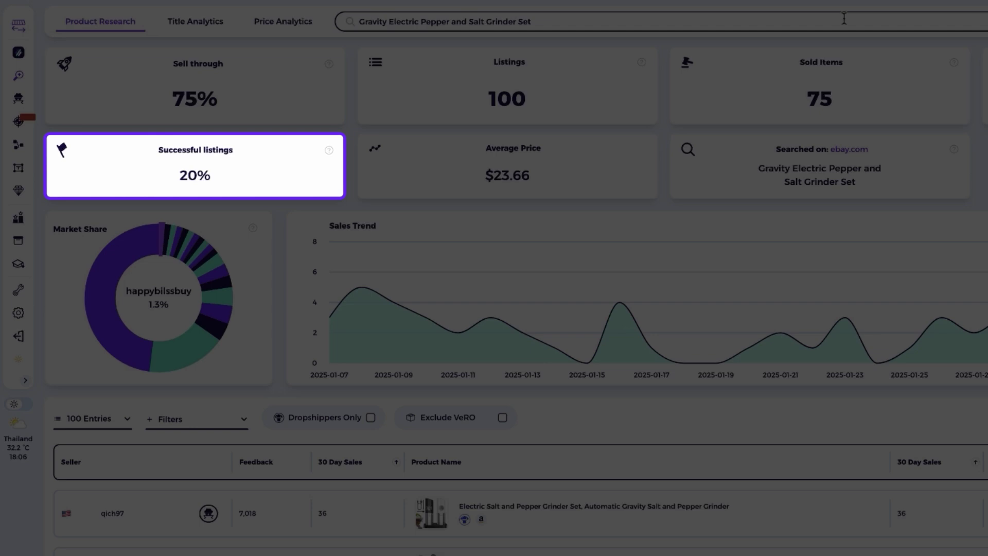
scroll(843, 18, down, 3)
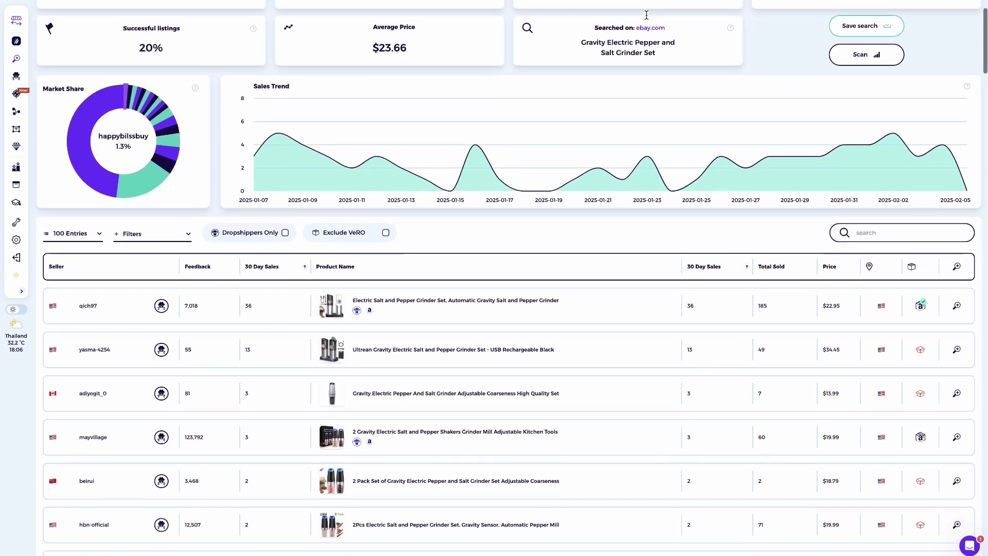
scroll(646, 15, down, 1)
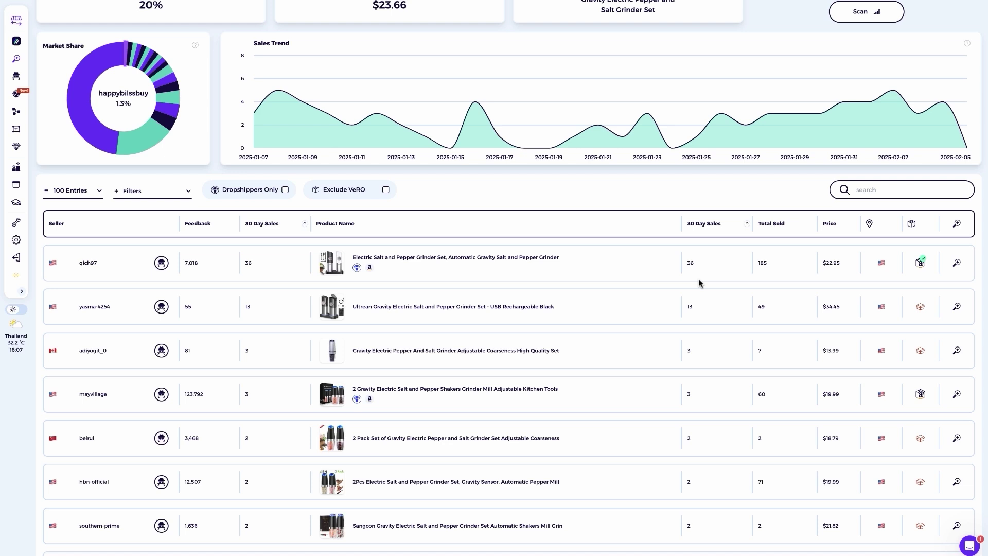
scroll(699, 279, up, 2)
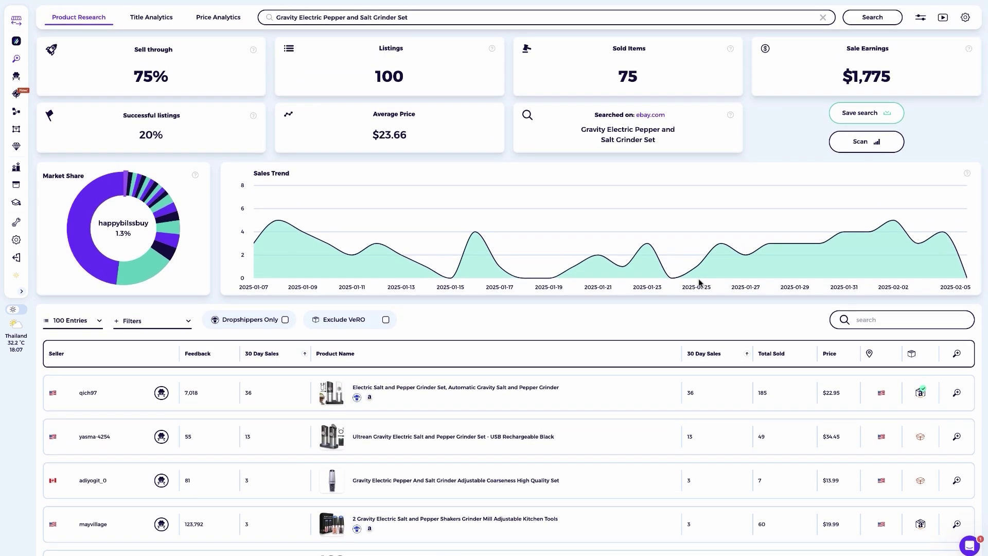
drag(414, 138, 351, 114)
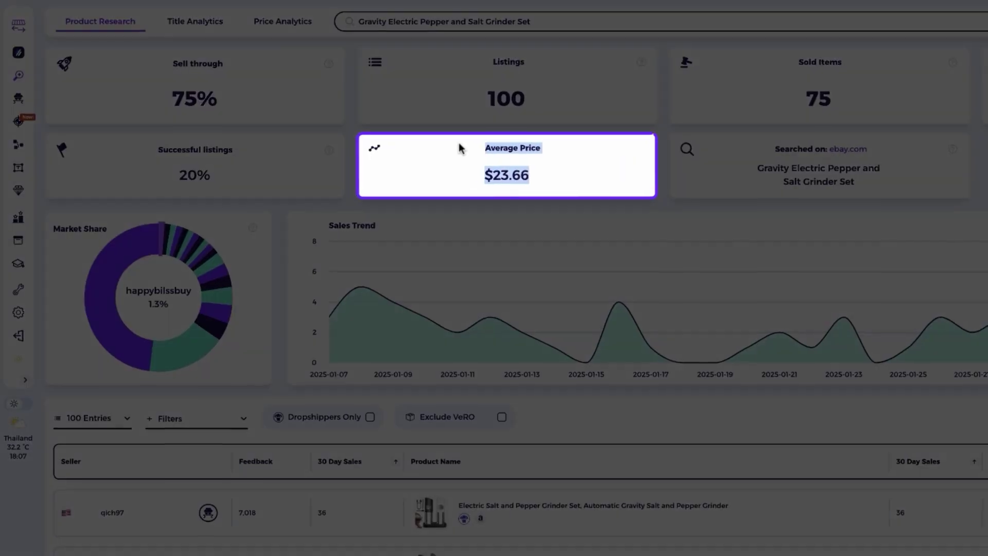
click(459, 183)
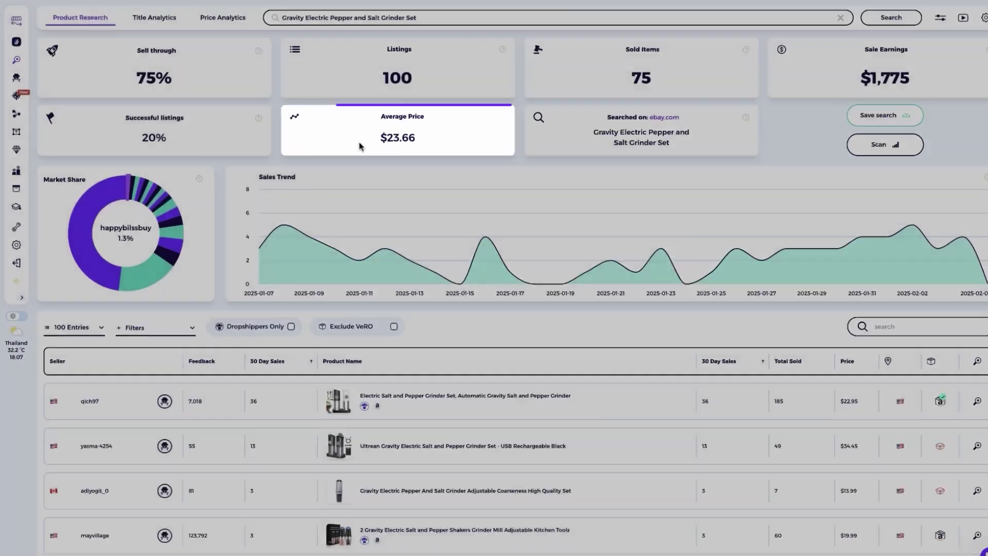
scroll(350, 139, down, 1)
scroll(282, 414, down, 1)
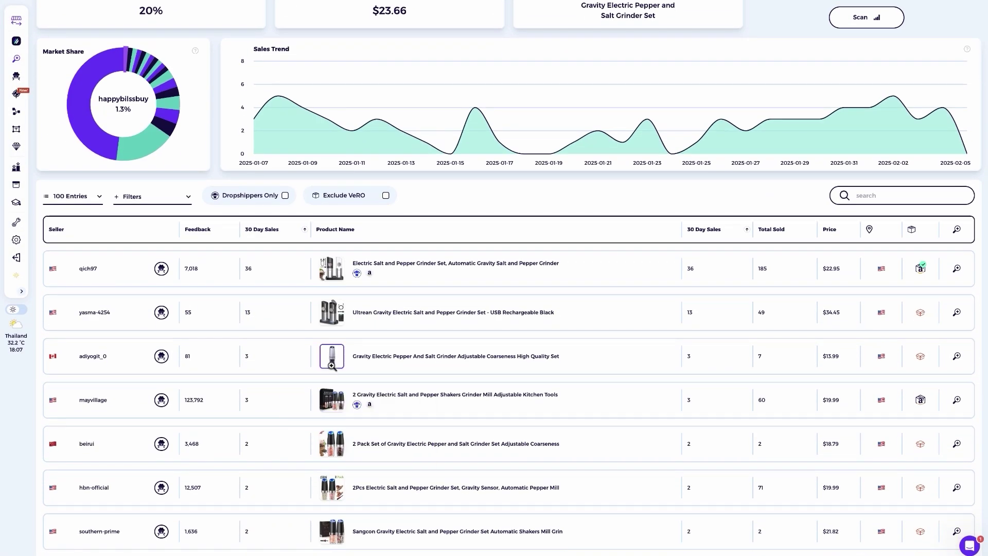
mouse_move(333, 363)
mouse_move(331, 270)
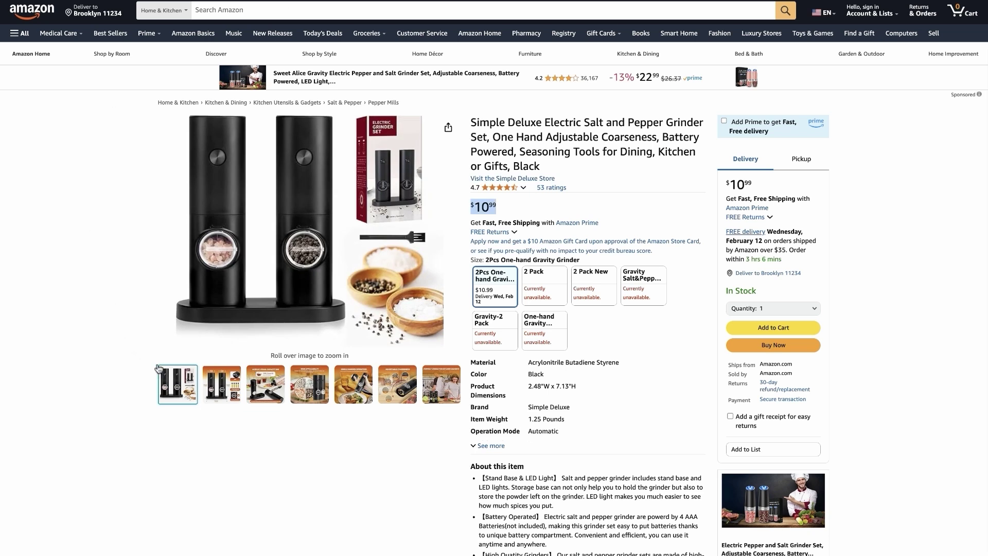
- Look over the Simple Deluxe grinder set's gallery thumbnails alongside its $10.99 Amazon price
mouse_move(216, 385)
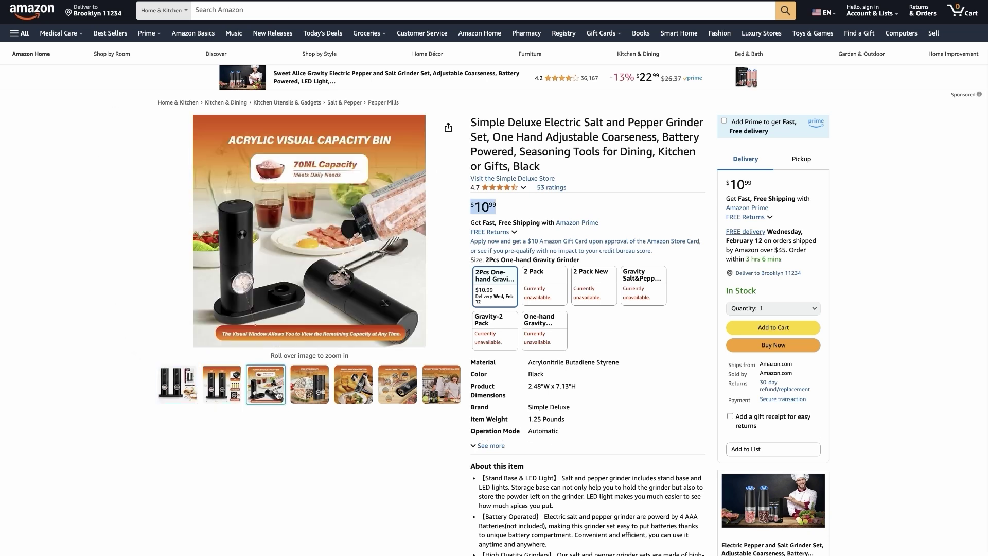
mouse_move(341, 399)
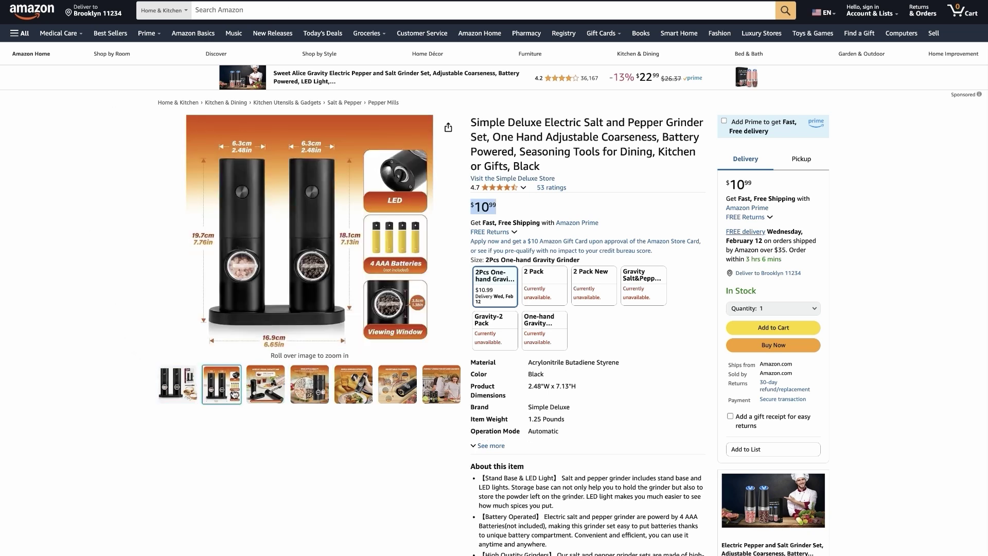
mouse_move(171, 386)
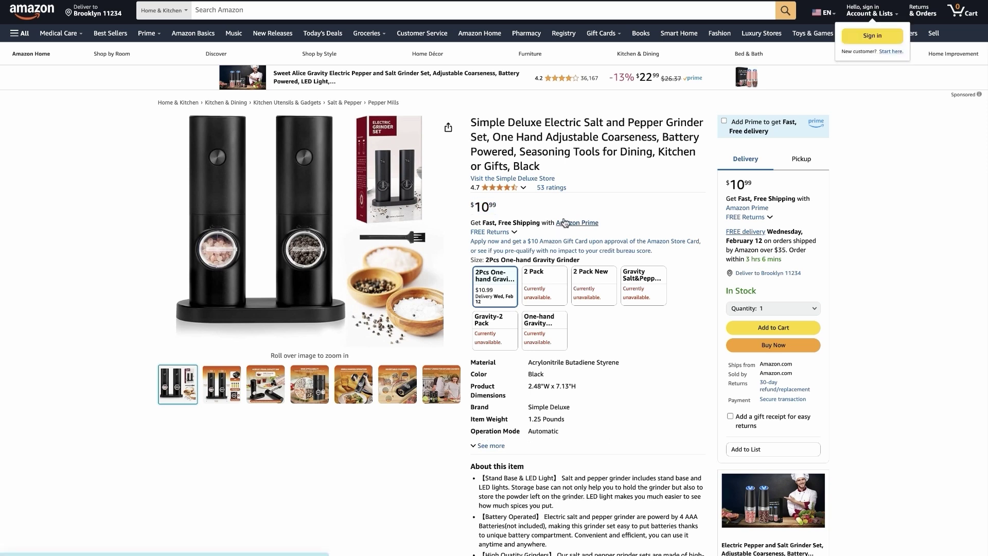
mouse_move(375, 245)
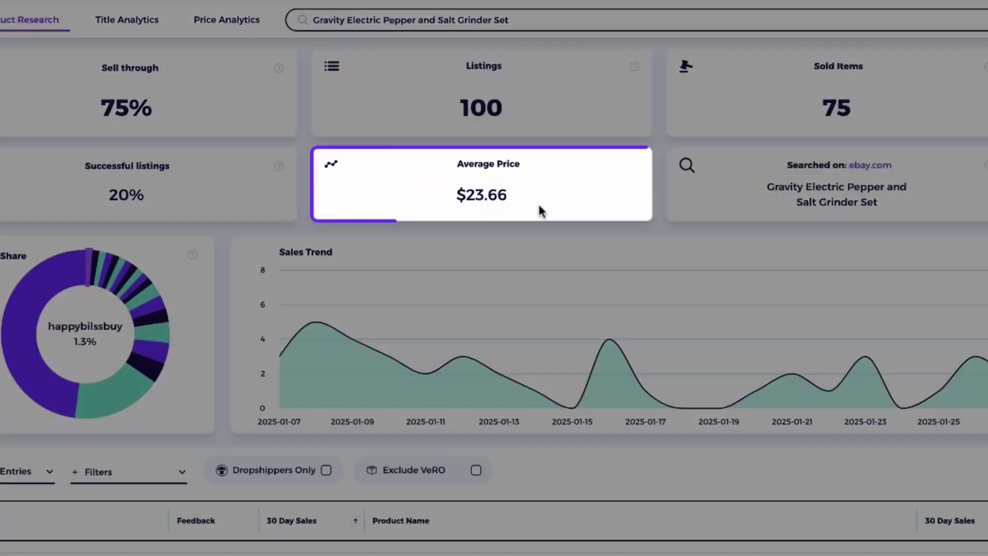
- Highlight the $23.66 average price in the grinder results for comparison
drag(540, 211, 430, 160)
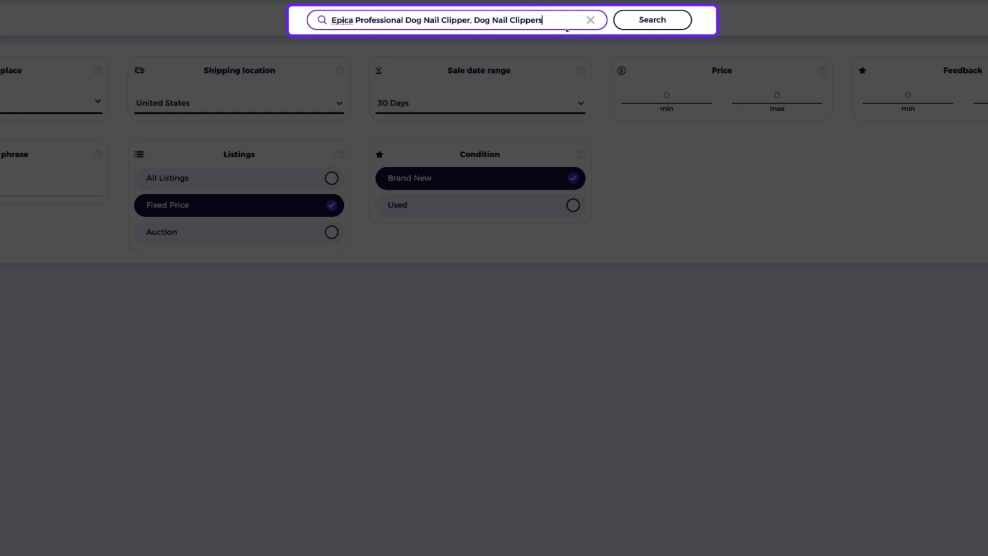
- Search eBay for the Epica dog nail clipper and show only dropshipping sellers
key(Return)
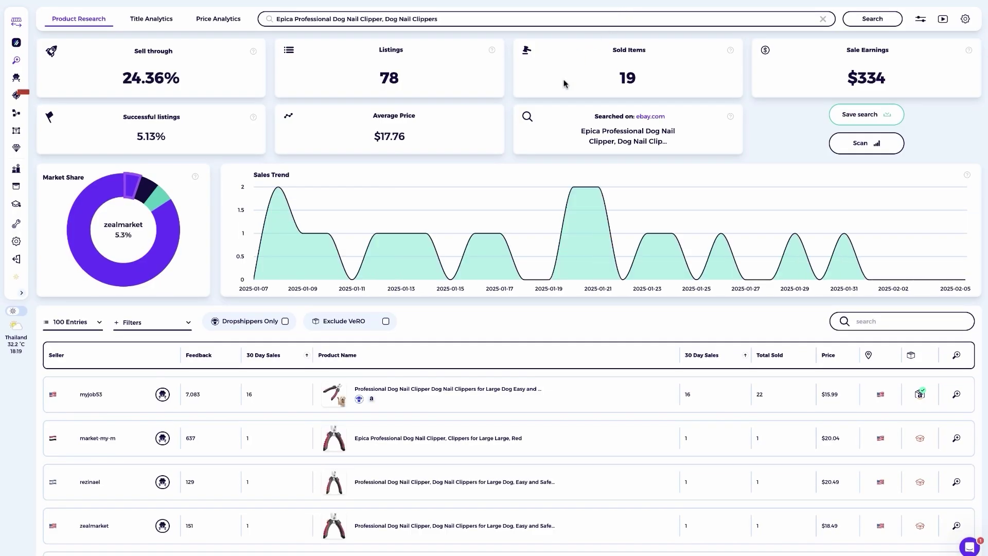
scroll(564, 83, down, 3)
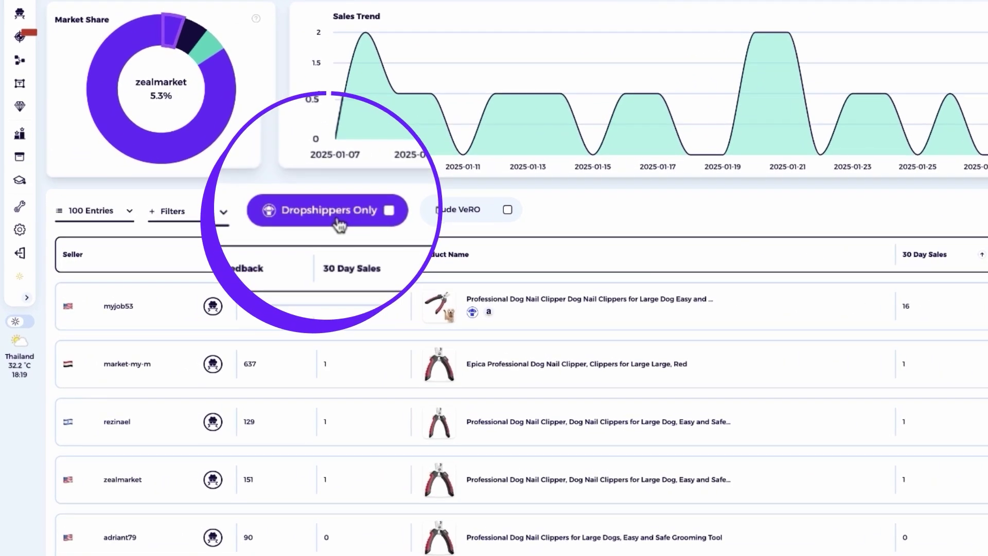
click(338, 221)
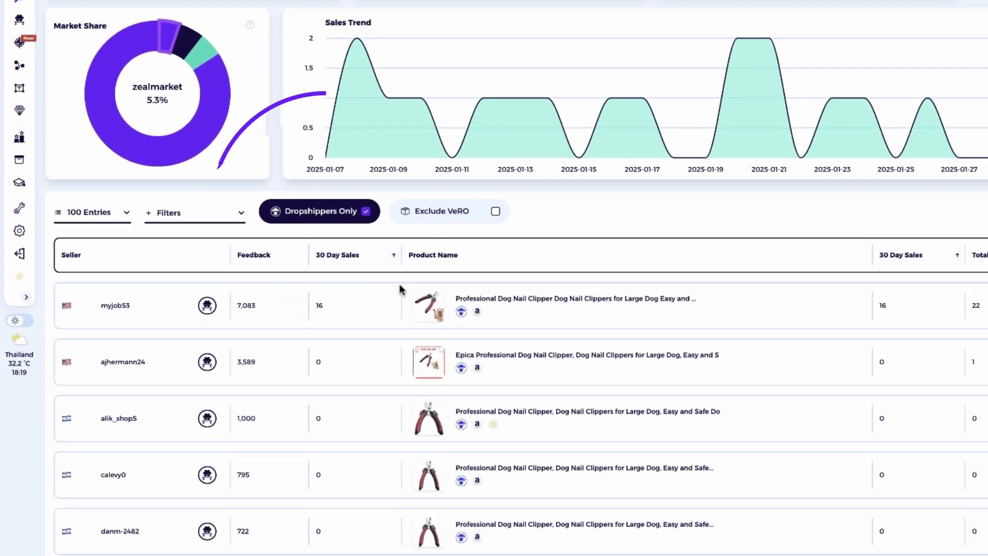
- Run the competitor analysis on the top dropshipping seller's store
mouse_move(334, 314)
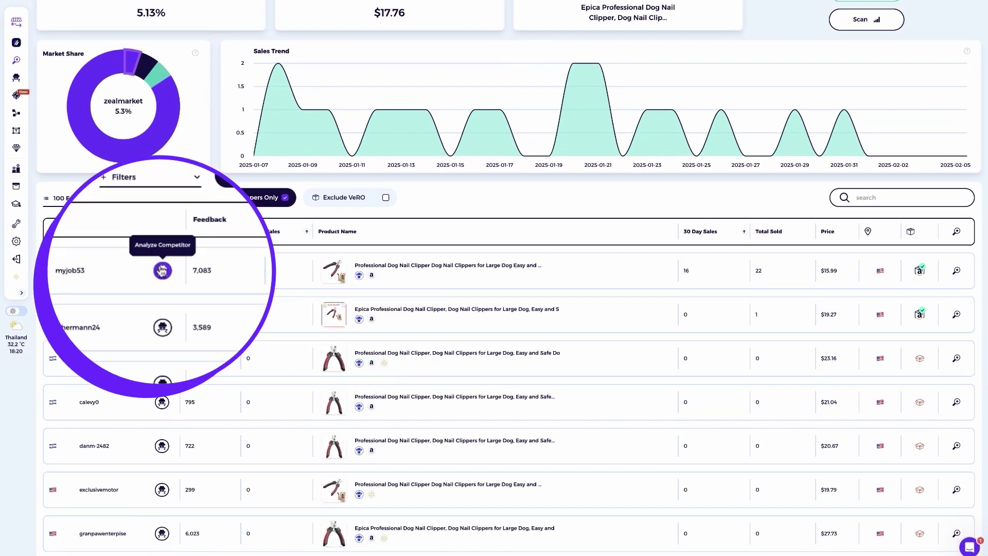
click(162, 271)
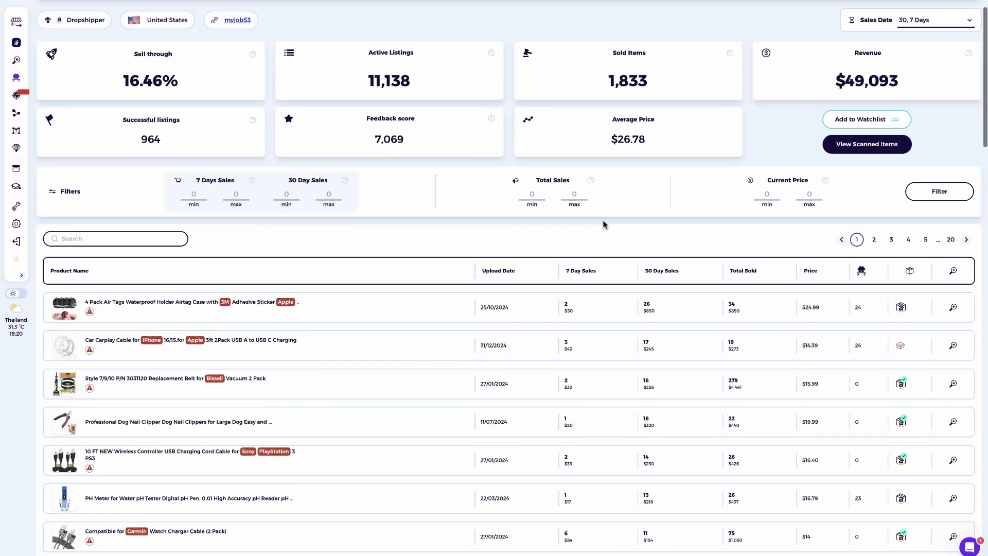
scroll(603, 221, down, 2)
scroll(603, 224, down, 10)
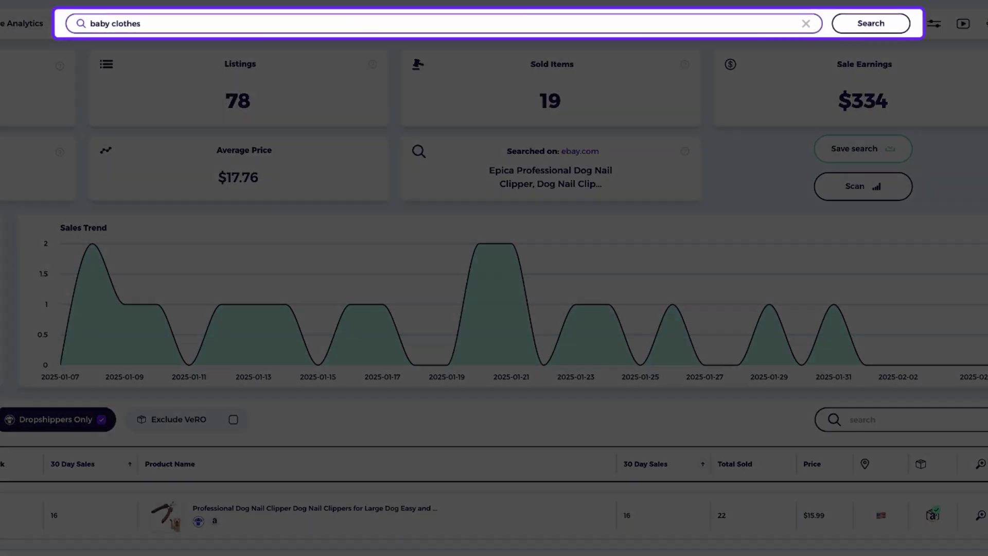
- Search eBay for baby clothes and browse the listings ranked by 30-day sales
click(855, 29)
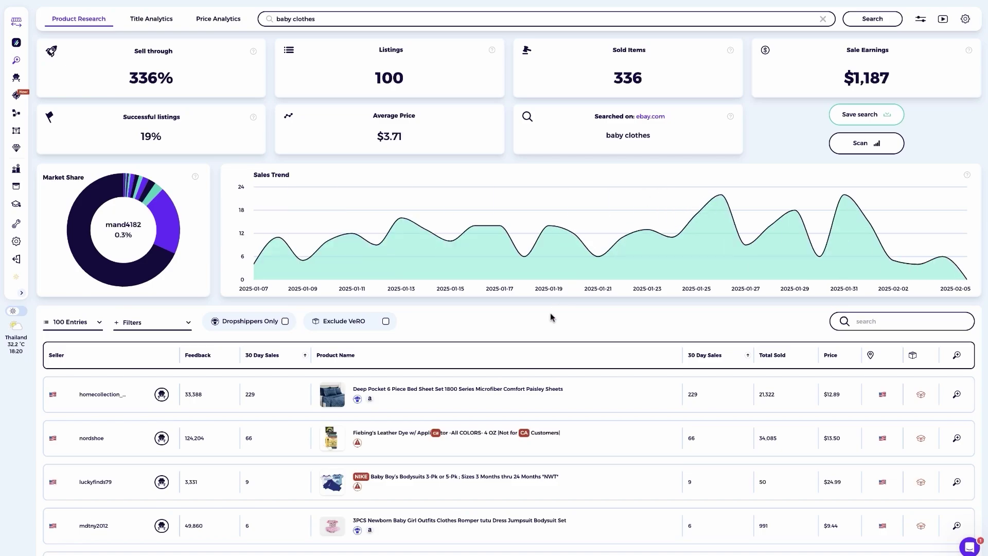
scroll(550, 317, down, 3)
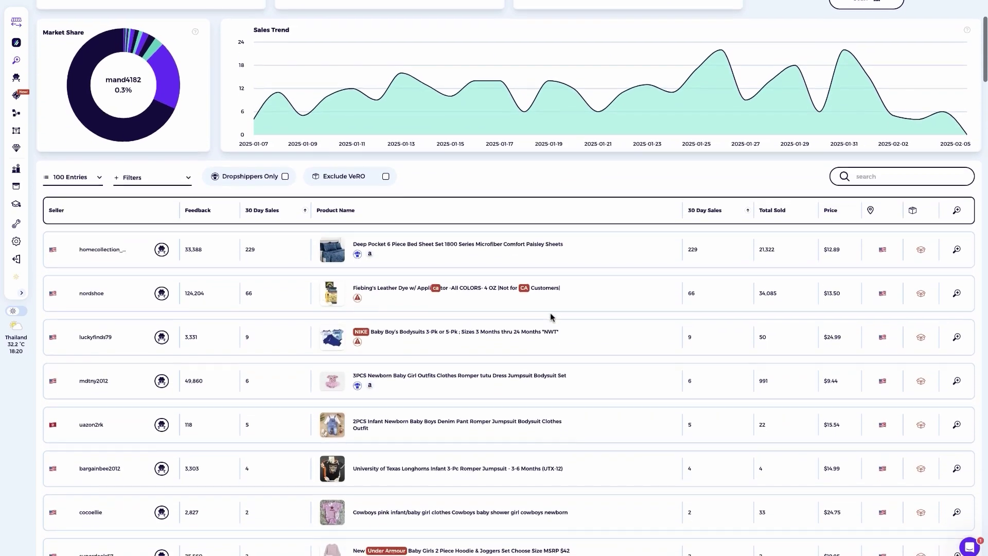
scroll(551, 317, down, 2)
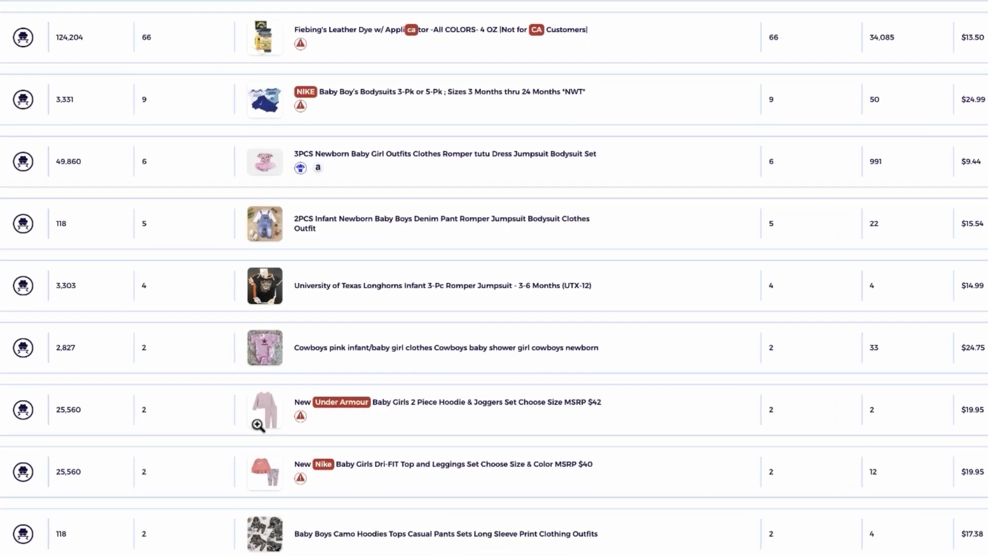
mouse_move(336, 409)
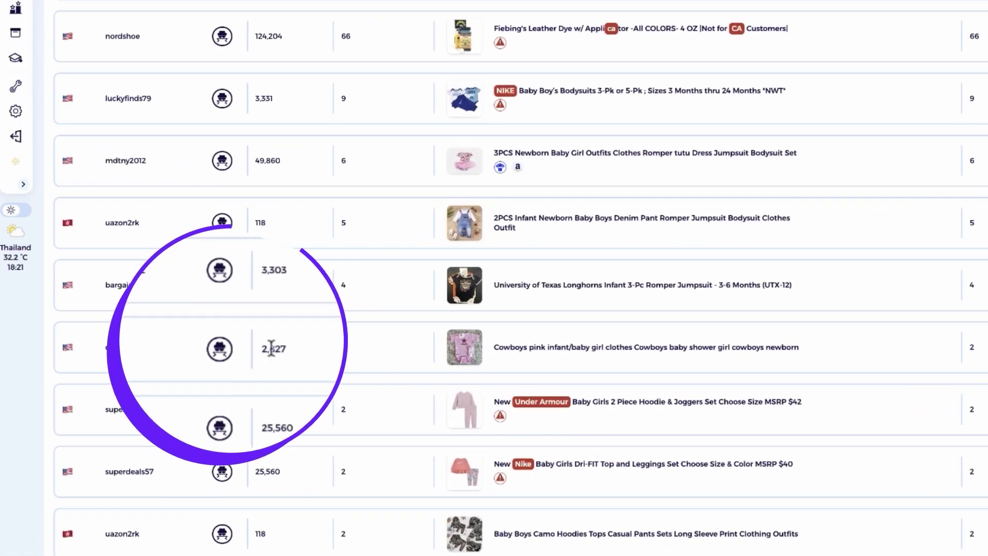
- Analyze the Cowboys baby outfit seller's store and scroll through its product table
click(225, 348)
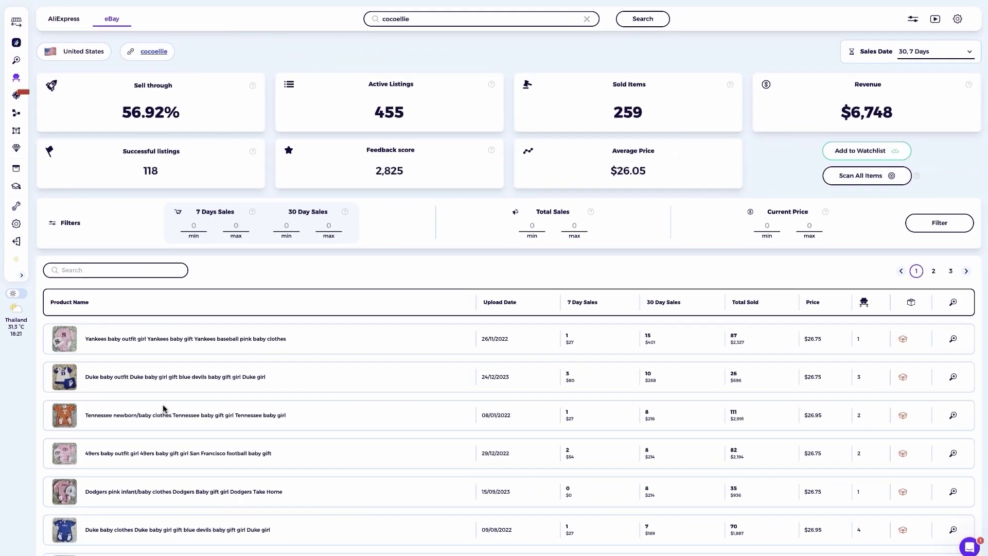
scroll(164, 408, down, 2)
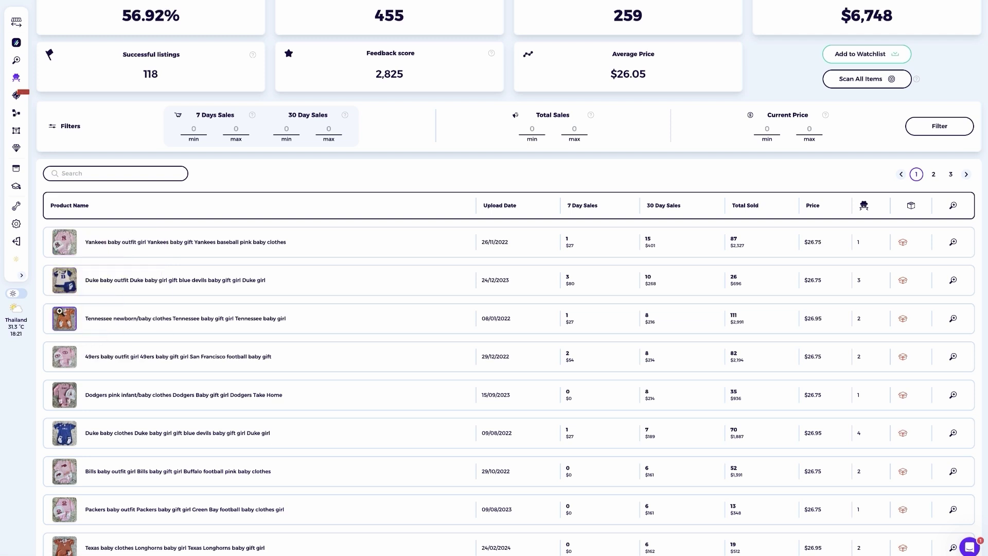